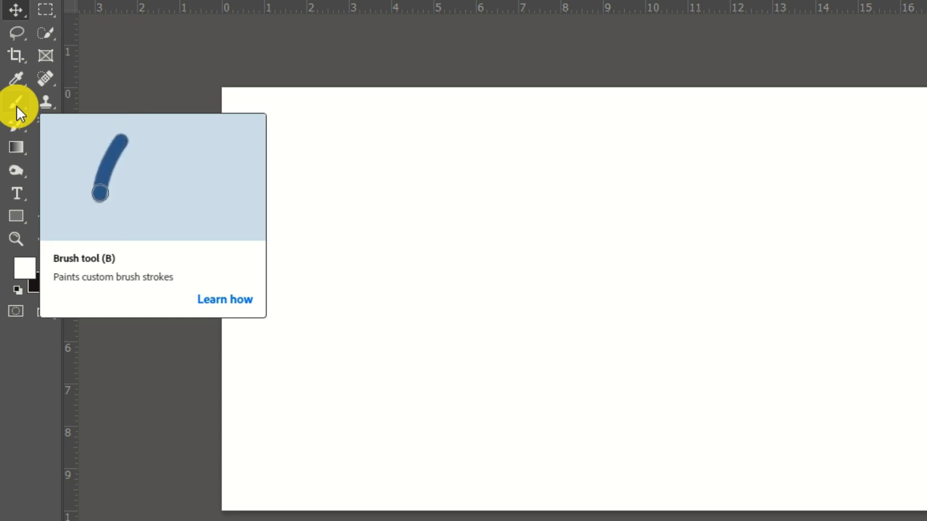
Step: Activate the Brush tool and set the foreground colour to pure red (ff0000)
{"action": "left_click", "coordinate": [16, 105]}
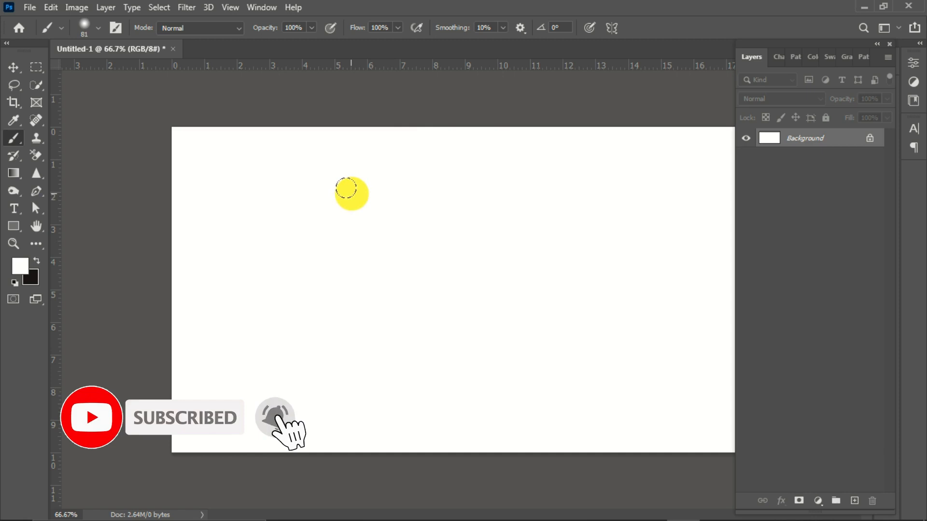
{"action": "left_click", "coordinate": [460, 191]}
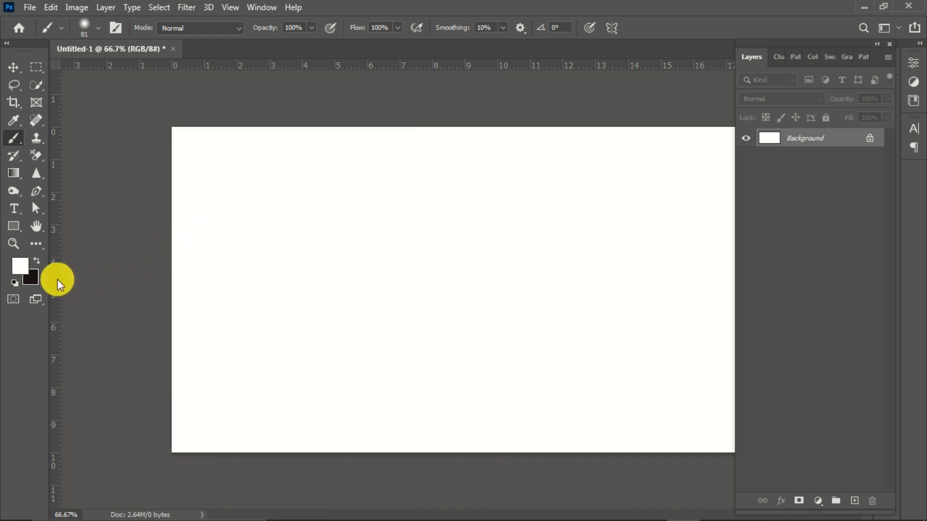
{"action": "left_click", "coordinate": [21, 265]}
{"action": "left_click", "coordinate": [672, 224]}
{"action": "left_click_drag", "start_coordinate": [672, 224], "coordinate": [748, 173]}
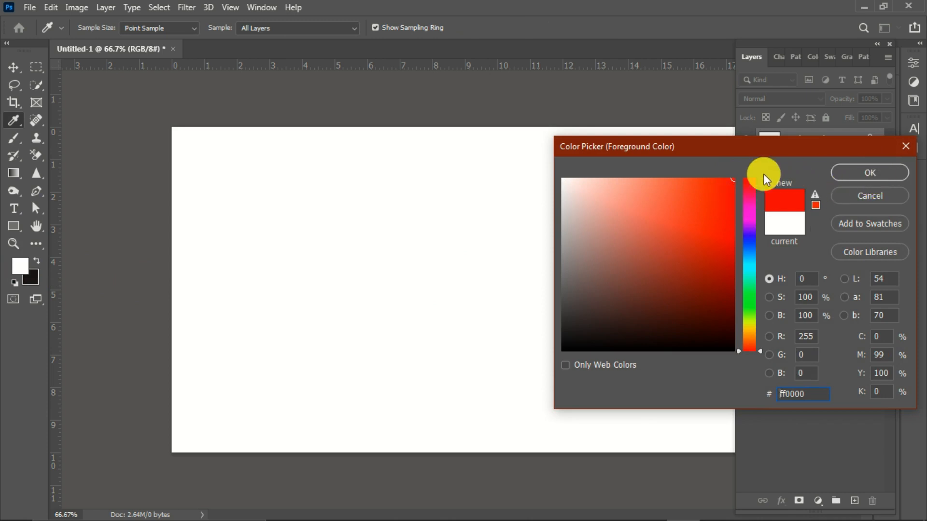
{"action": "left_click", "coordinate": [885, 173]}
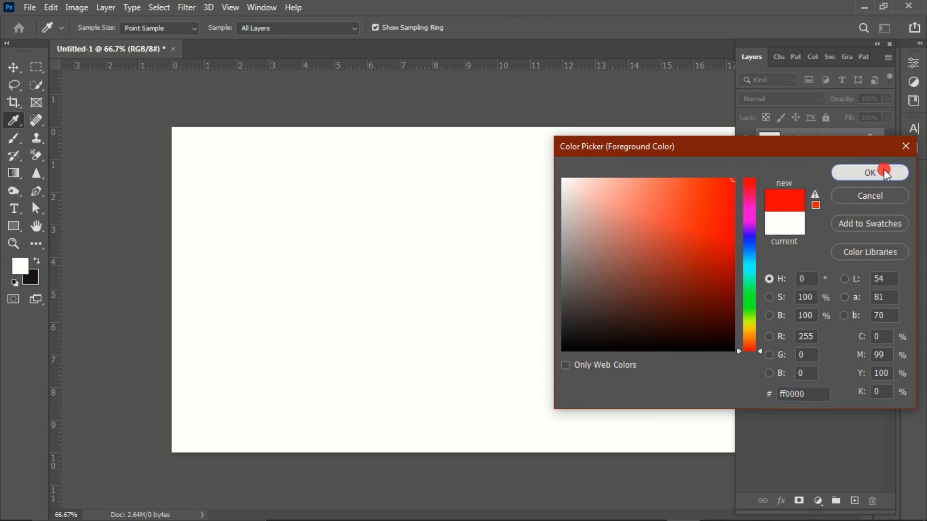
Step: Paint a block of soft red brush strokes on the upper part of the canvas and undo them
{"action": "key", "text": "b"}
{"action": "left_click_drag", "start_coordinate": [247, 189], "coordinate": [491, 196]}
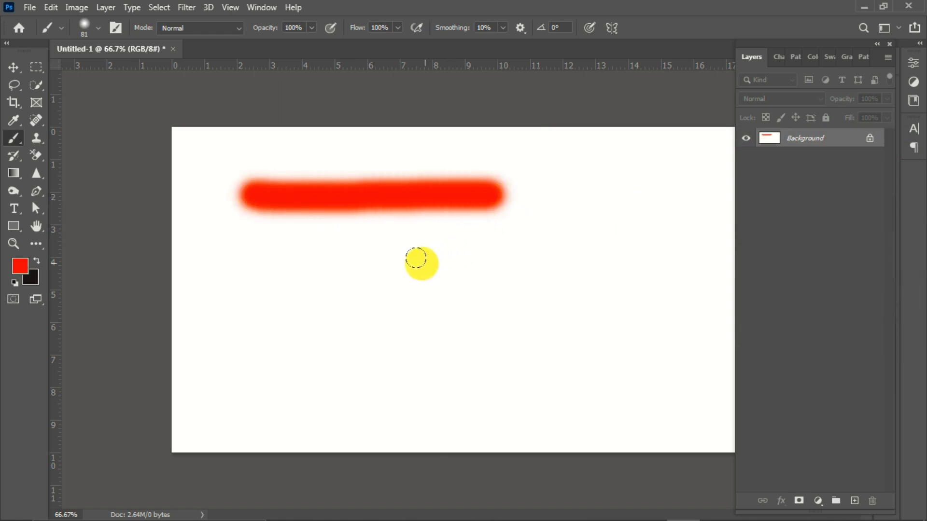
{"action": "mouse_move", "coordinate": [251, 208]}
{"action": "left_mouse_down"}
{"action": "mouse_move", "coordinate": [484, 203]}
{"action": "mouse_move", "coordinate": [245, 228]}
{"action": "mouse_move", "coordinate": [476, 222]}
{"action": "mouse_move", "coordinate": [256, 241]}
{"action": "mouse_move", "coordinate": [480, 241]}
{"action": "mouse_move", "coordinate": [259, 260]}
{"action": "mouse_move", "coordinate": [418, 257]}
{"action": "left_mouse_up"}
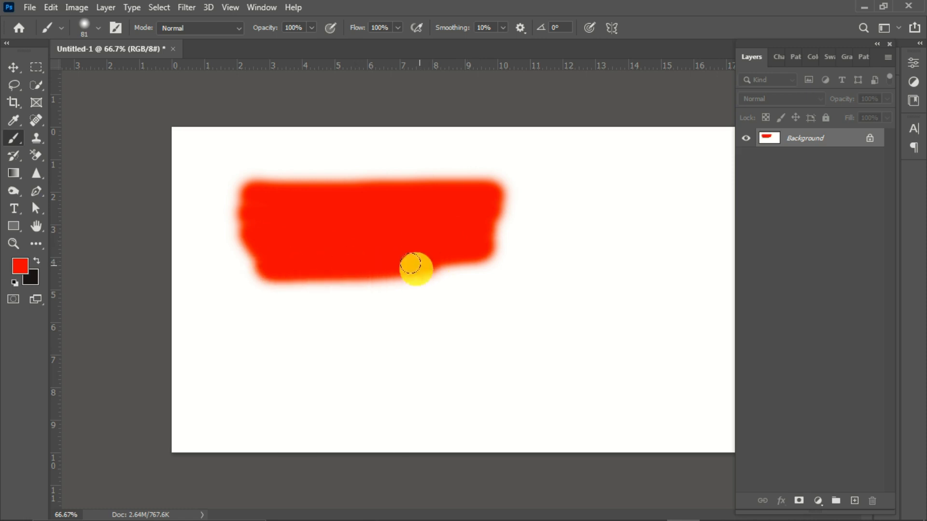
{"action": "key", "text": "ctrl+z"}
{"action": "key", "text": "ctrl+z"}
{"action": "key", "text": "ctrl+z"}
{"action": "key", "text": "ctrl+z"}
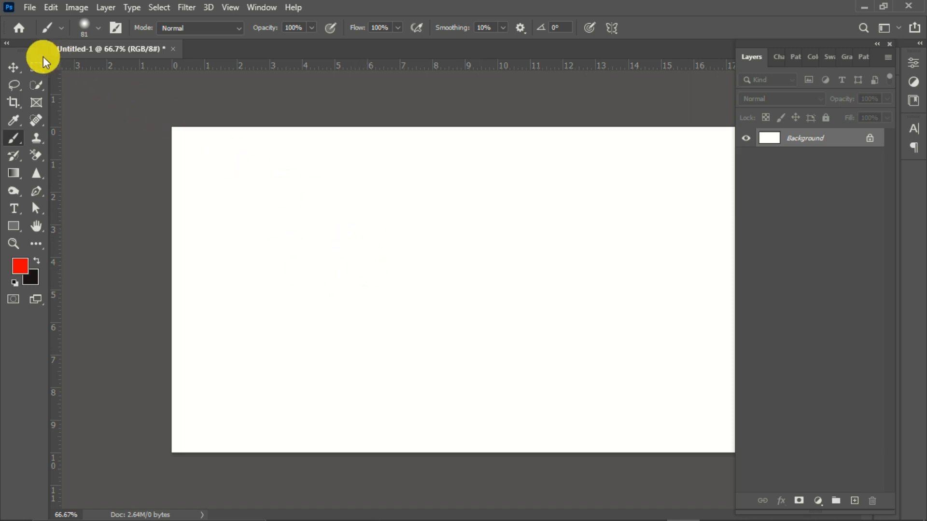
Step: Paint red inside a circular Elliptical Marquee selection with a 30 px feather, and undo it
{"action": "left_click", "coordinate": [35, 67]}
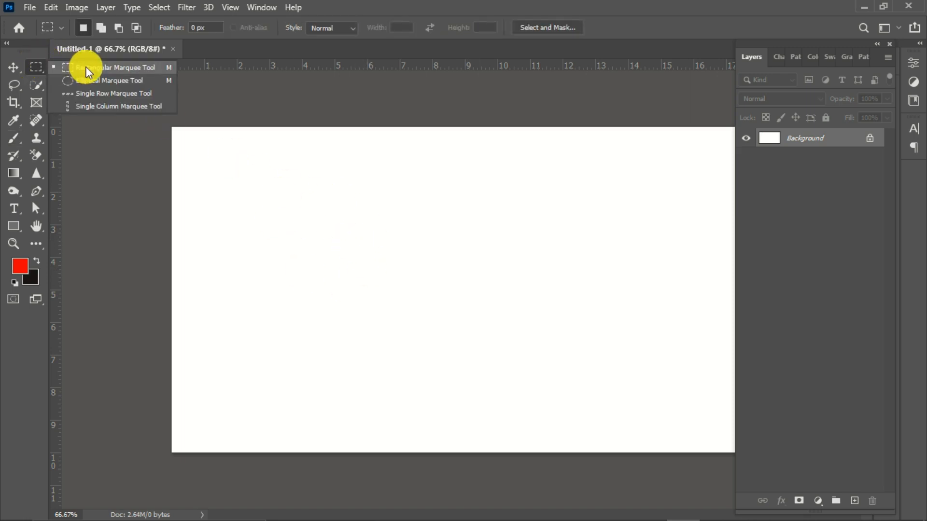
{"action": "left_click", "coordinate": [85, 81]}
{"action": "left_click_drag", "start_coordinate": [335, 207], "coordinate": [433, 306]}
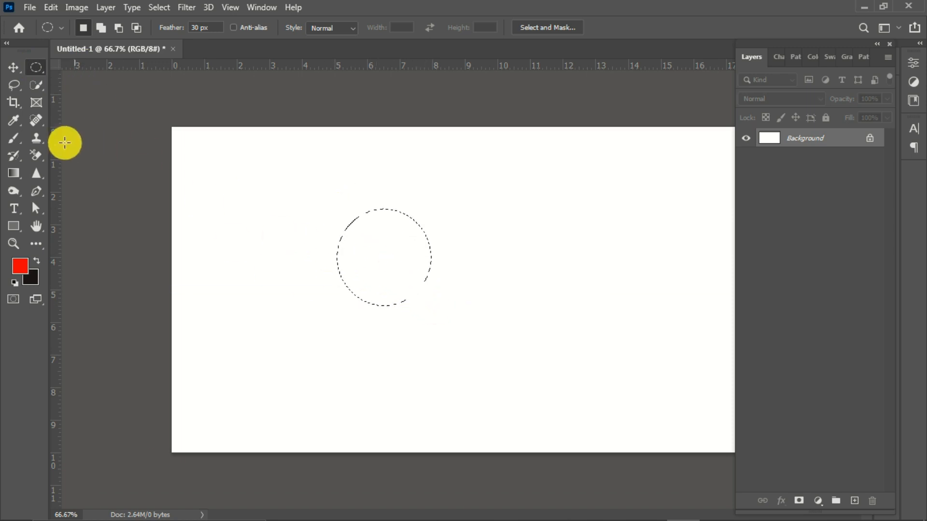
{"action": "left_click", "coordinate": [14, 138]}
{"action": "mouse_move", "coordinate": [403, 233]}
{"action": "left_mouse_down"}
{"action": "mouse_move", "coordinate": [333, 227]}
{"action": "mouse_move", "coordinate": [412, 284]}
{"action": "mouse_move", "coordinate": [311, 246]}
{"action": "mouse_move", "coordinate": [420, 259]}
{"action": "mouse_move", "coordinate": [385, 288]}
{"action": "mouse_move", "coordinate": [343, 302]}
{"action": "mouse_move", "coordinate": [265, 246]}
{"action": "left_mouse_up"}
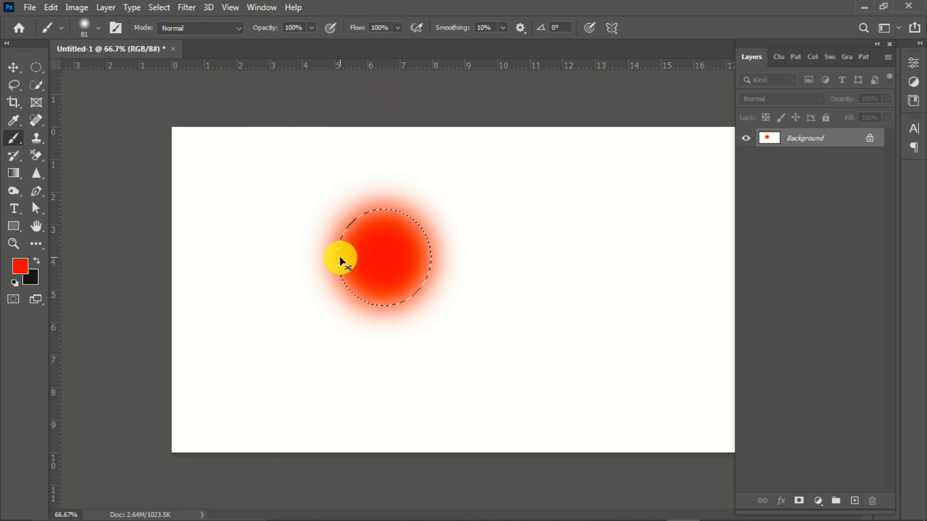
{"action": "key", "text": "ctrl+z"}
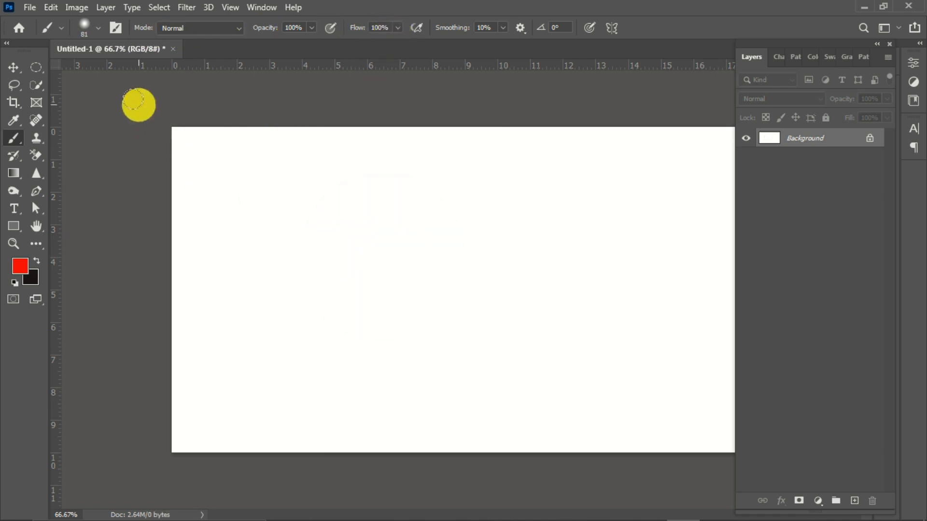
Step: Browse the brush presets, including the General Brushes and the expanded Dry Media Brushes group
{"action": "left_click", "coordinate": [84, 25]}
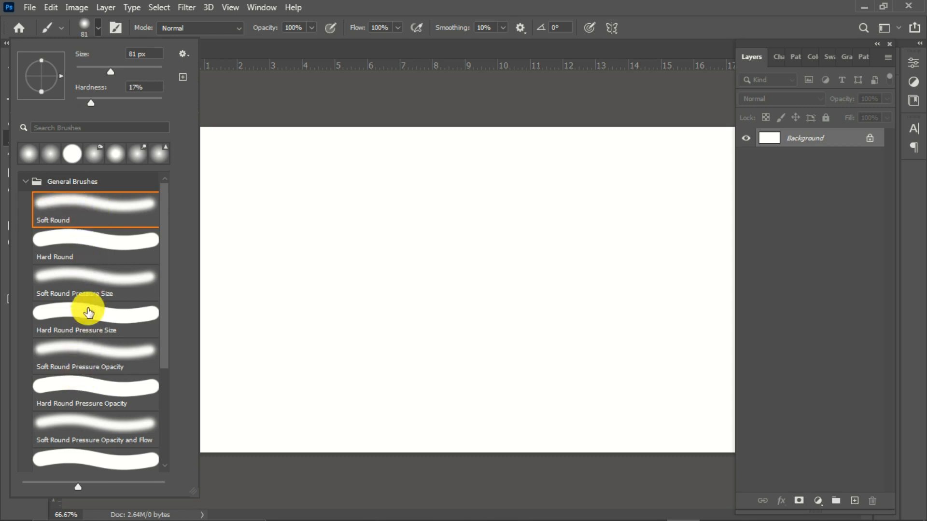
{"action": "left_click_drag", "start_coordinate": [163, 236], "coordinate": [162, 334]}
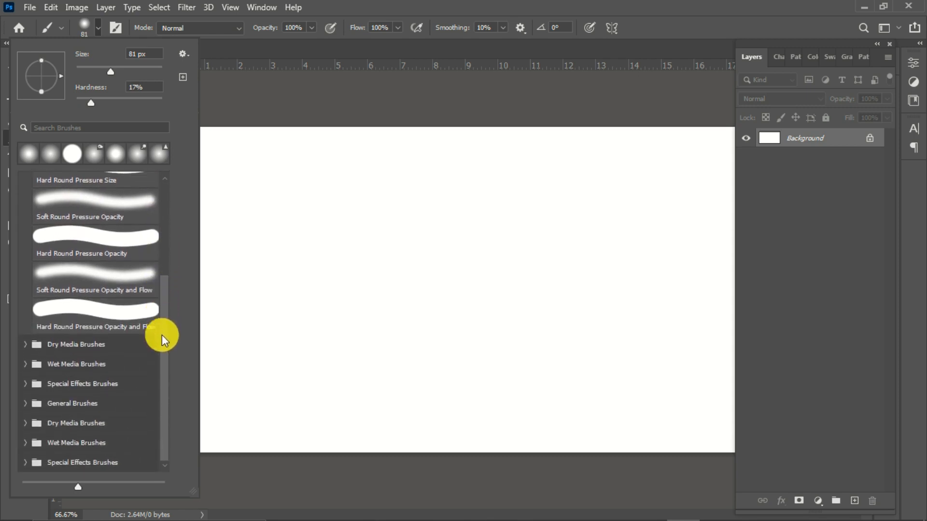
{"action": "left_click", "coordinate": [25, 345]}
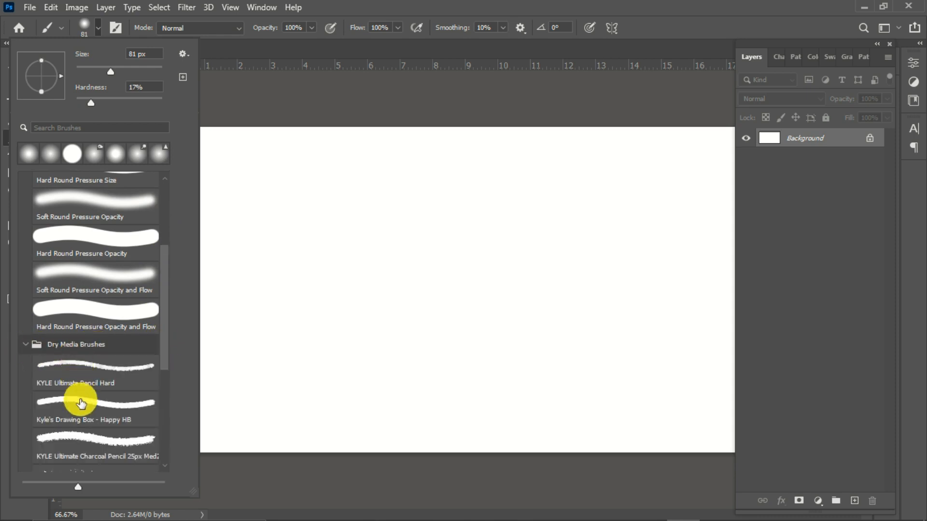
{"action": "scroll", "coordinate": [84, 399], "scroll_direction": "down", "scroll_amount": 3}
{"action": "scroll", "coordinate": [85, 396], "scroll_direction": "down", "scroll_amount": 4}
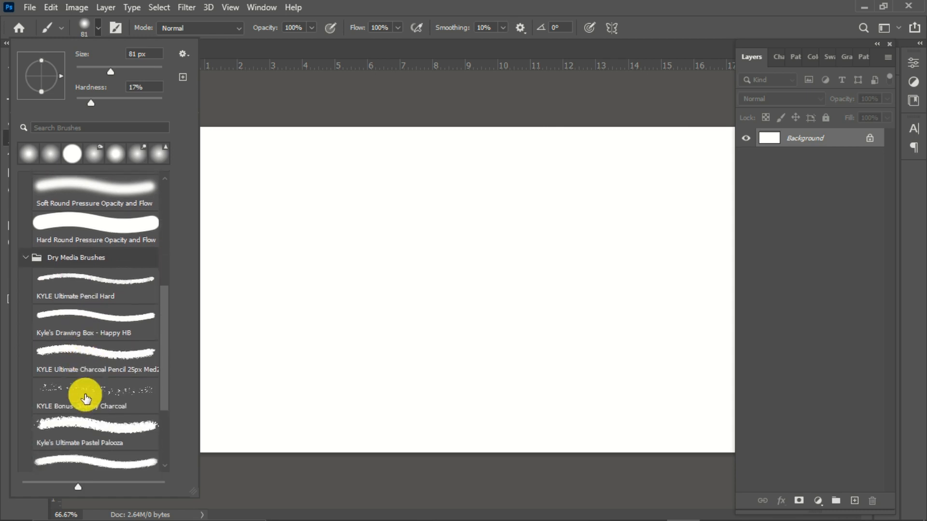
{"action": "scroll", "coordinate": [83, 393], "scroll_direction": "up", "scroll_amount": 8}
{"action": "scroll", "coordinate": [83, 393], "scroll_direction": "up", "scroll_amount": 3}
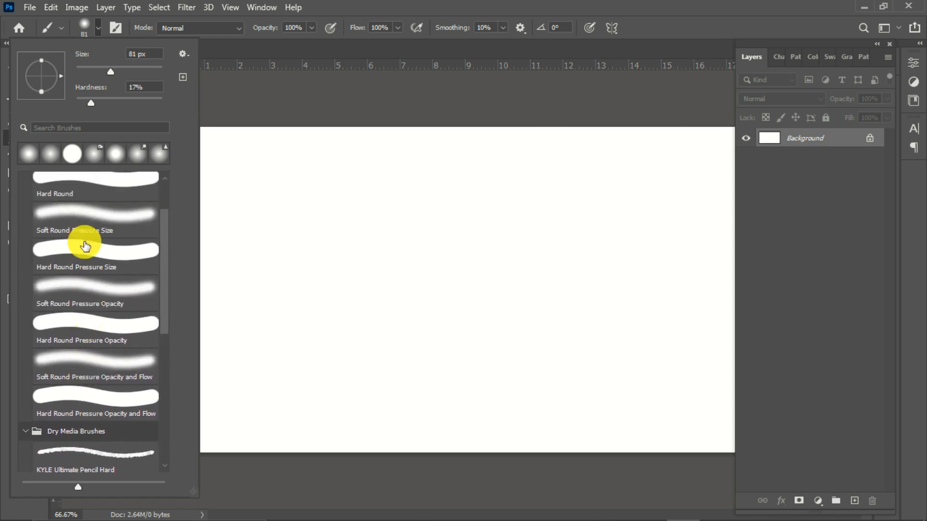
Step: Choose the Soft Round brush at 81 px and 0% hardness and paint a short horizontal red stroke in the canvas's upper area
{"action": "left_click", "coordinate": [70, 155]}
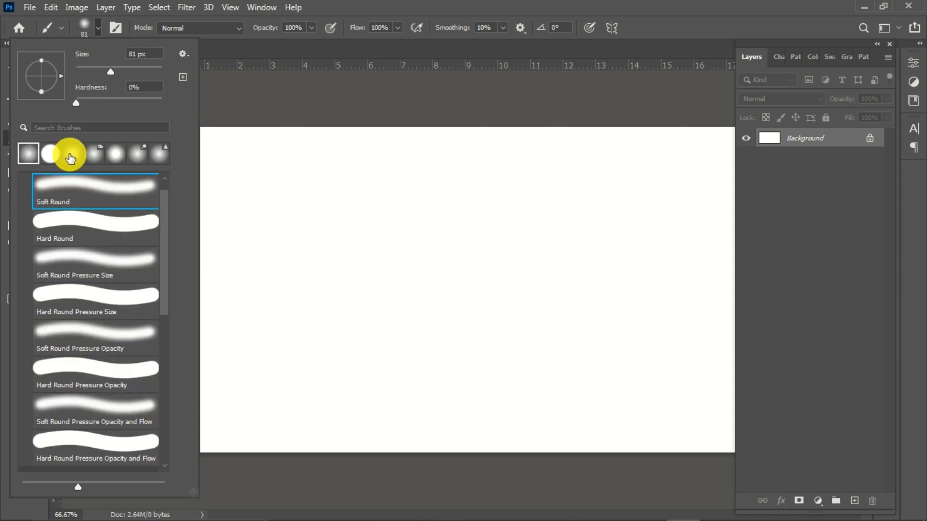
{"action": "left_click", "coordinate": [50, 154]}
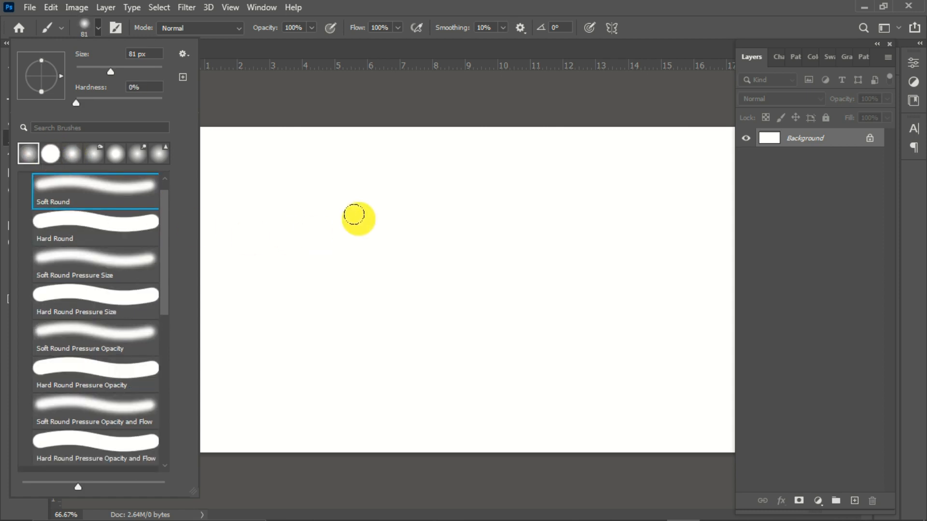
{"action": "left_click", "coordinate": [338, 196]}
{"action": "left_click_drag", "start_coordinate": [338, 196], "coordinate": [434, 190]}
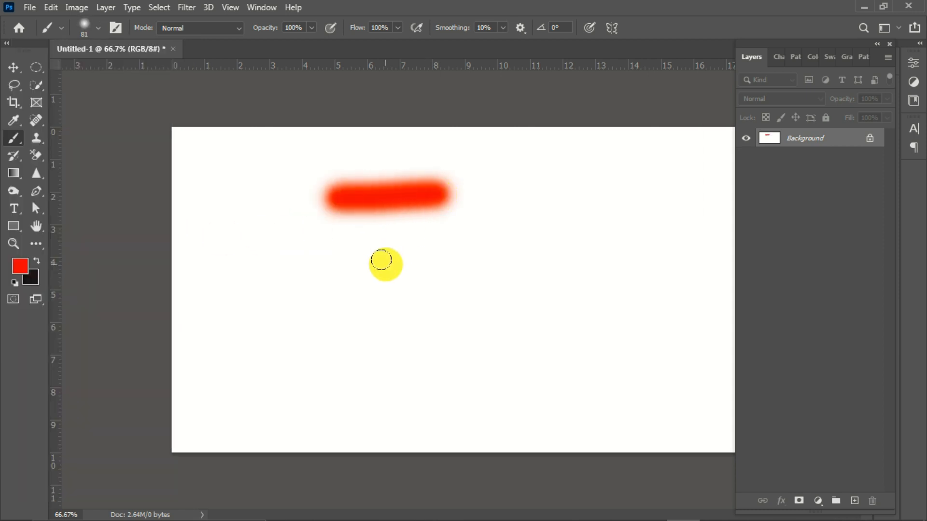
Step: Set the brush size to 91 px and hardness to 100%, and paint a horizontal red stroke below the soft one
{"action": "right_click", "coordinate": [384, 224]}
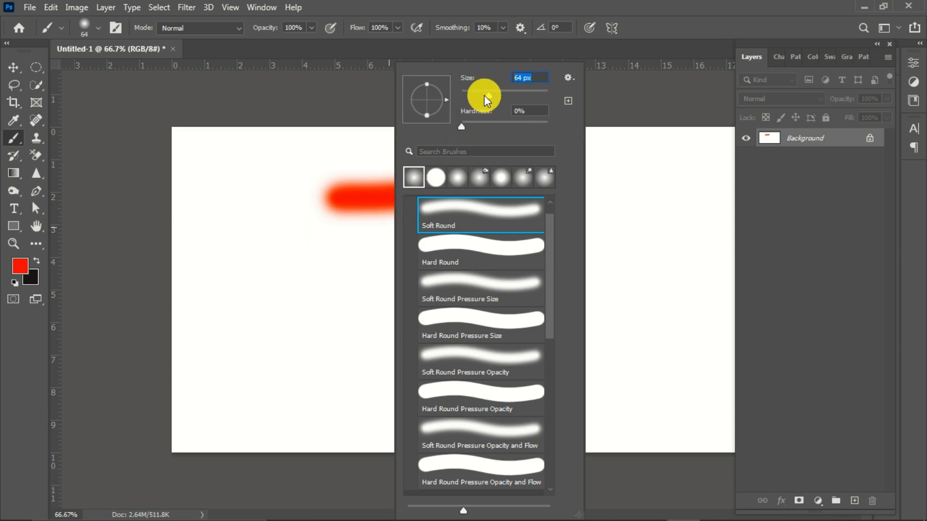
{"action": "left_click_drag", "start_coordinate": [485, 94], "coordinate": [500, 96]}
{"action": "left_click_drag", "start_coordinate": [459, 127], "coordinate": [471, 126]}
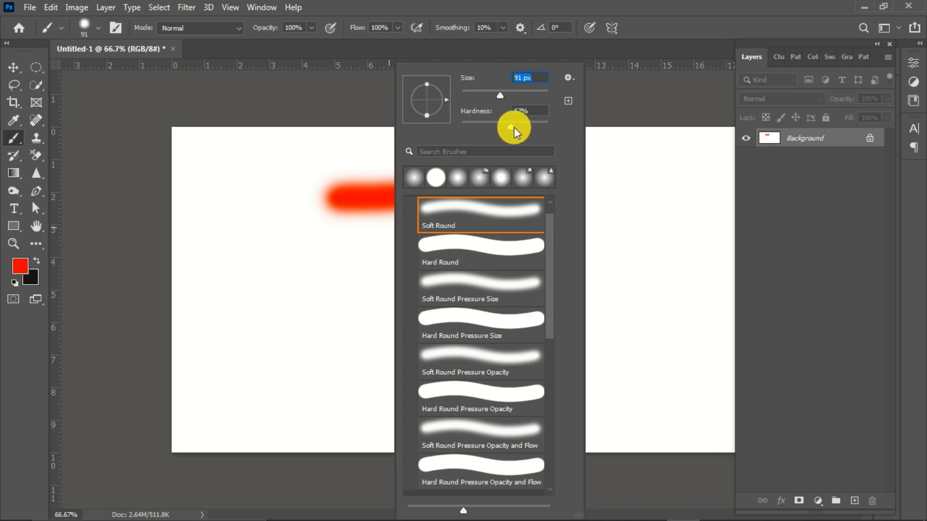
{"action": "left_click_drag", "start_coordinate": [519, 126], "coordinate": [521, 127]}
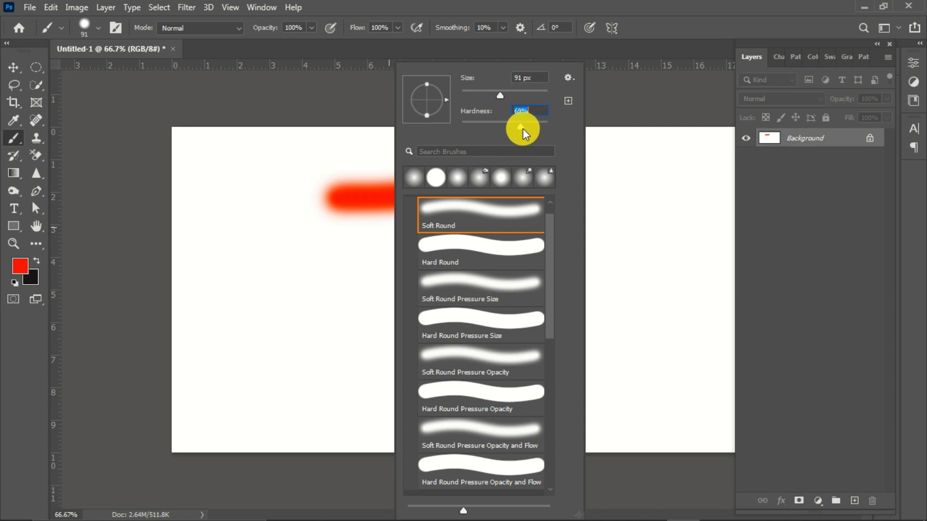
{"action": "left_click_drag", "start_coordinate": [560, 133], "coordinate": [552, 138]}
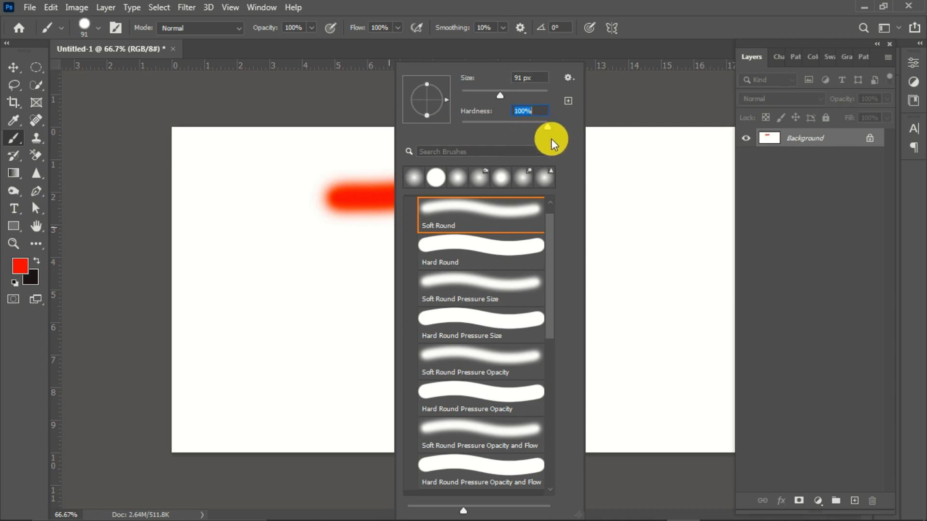
{"action": "left_click", "coordinate": [263, 259]}
{"action": "left_click_drag", "start_coordinate": [273, 269], "coordinate": [418, 266]}
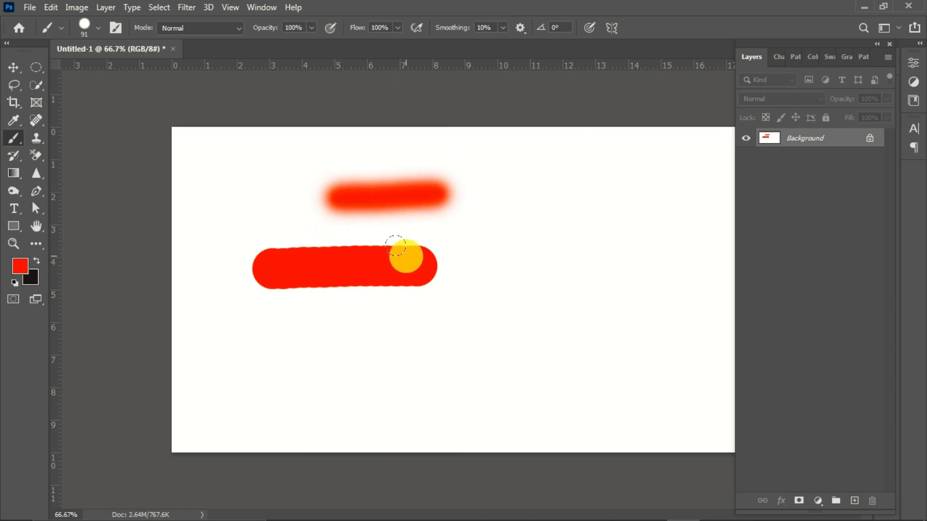
Step: Set the brush hardness to 28% and paint a long horizontal red stroke below the other two
{"action": "right_click", "coordinate": [368, 240]}
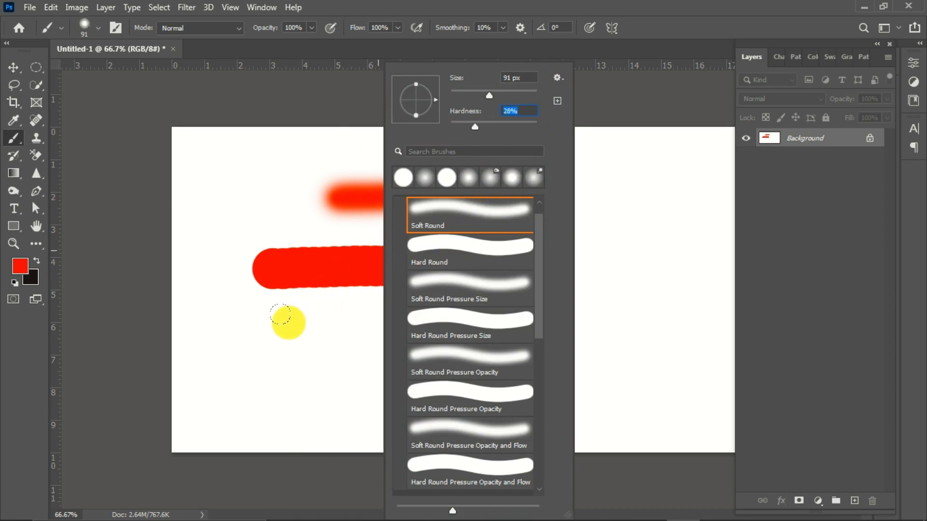
{"action": "left_click", "coordinate": [263, 340]}
{"action": "left_click_drag", "start_coordinate": [259, 343], "coordinate": [529, 331]}
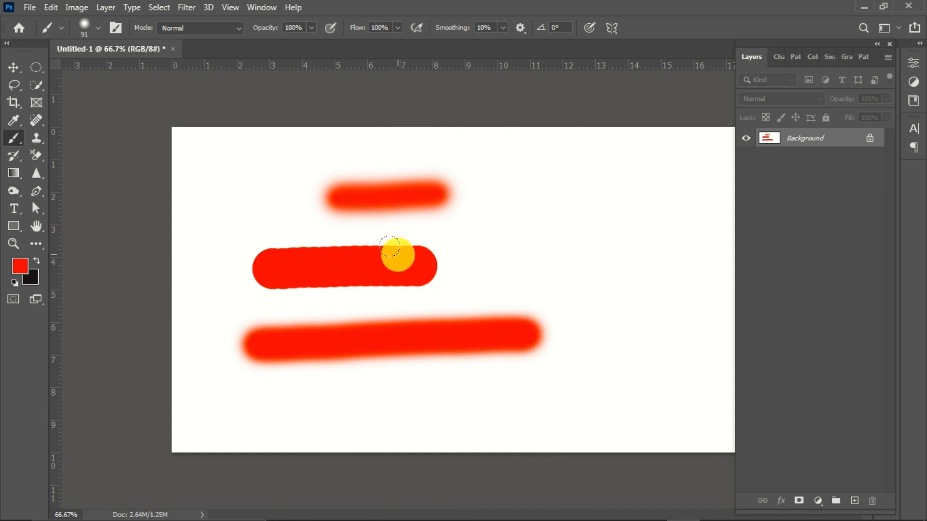
Step: Undo the three red brush strokes to clear the canvas
{"action": "key", "text": "ctrl+z"}
{"action": "key", "text": "ctrl+z"}
{"action": "key", "text": "ctrl+z"}
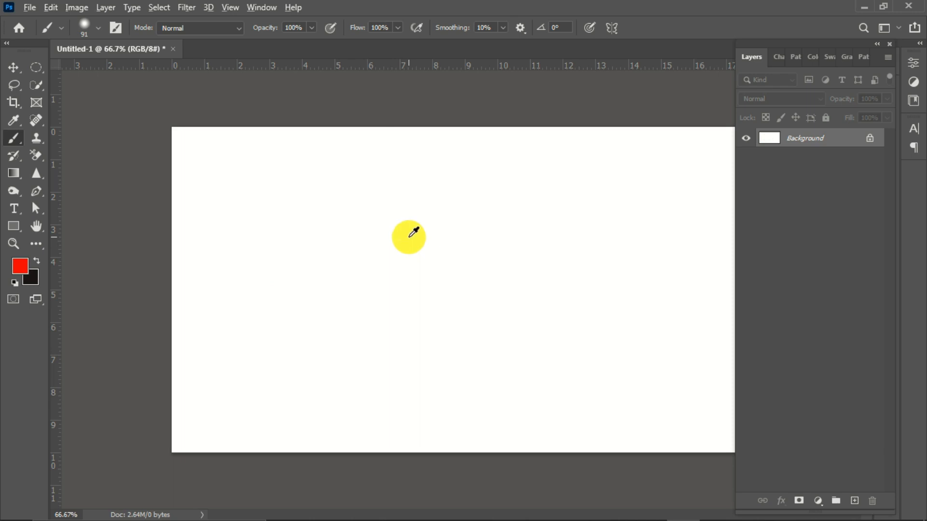
Step: Adjust the brush's diameter and hardness interactively on the canvas, finishing with a 100 px brush
{"action": "right_click", "coordinate": [410, 236], "text": "alt"}
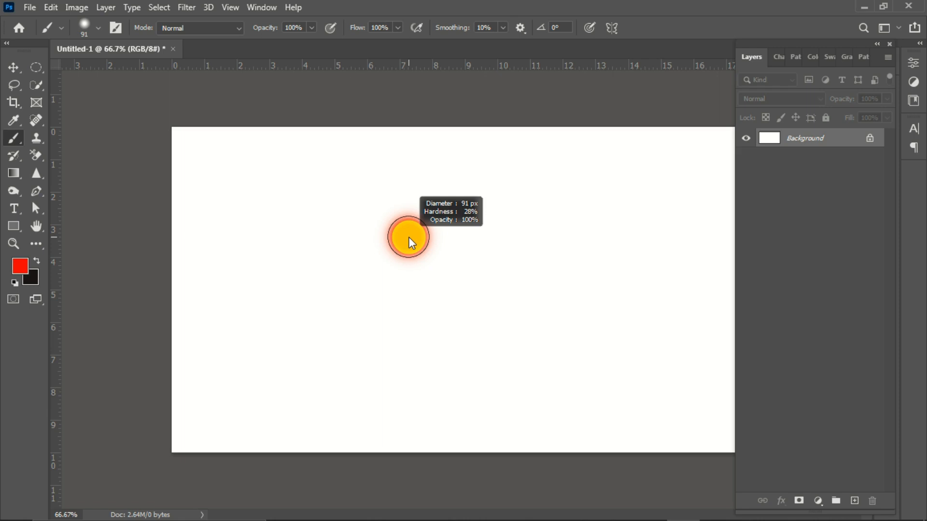
{"action": "mouse_move", "coordinate": [409, 239]}
{"action": "left_mouse_down"}
{"action": "mouse_move", "coordinate": [523, 245]}
{"action": "mouse_move", "coordinate": [476, 249]}
{"action": "left_mouse_up"}
{"action": "left_click_drag", "start_coordinate": [462, 249], "coordinate": [460, 249]}
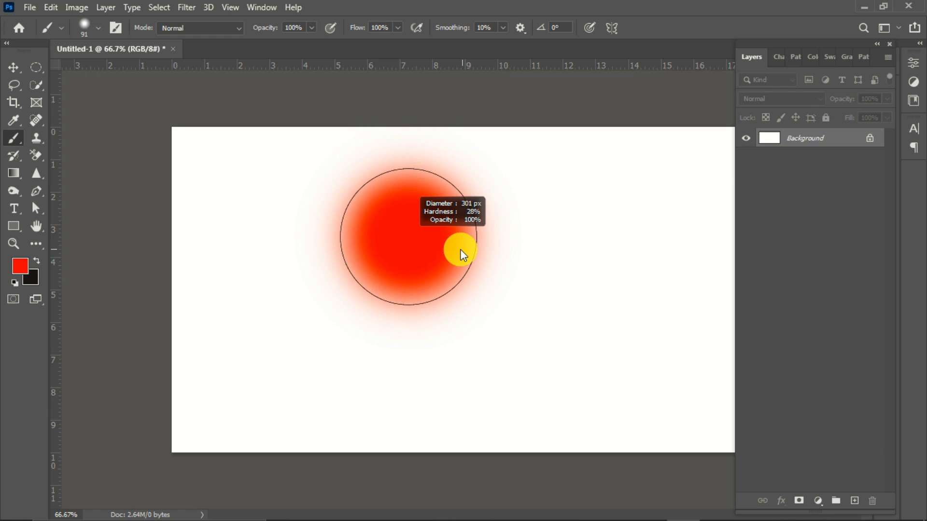
{"action": "left_click_drag", "start_coordinate": [459, 249], "coordinate": [454, 189]}
{"action": "mouse_move", "coordinate": [441, 116]}
{"action": "left_mouse_down"}
{"action": "mouse_move", "coordinate": [426, 367]}
{"action": "mouse_move", "coordinate": [398, 134]}
{"action": "mouse_move", "coordinate": [396, 355]}
{"action": "mouse_move", "coordinate": [394, 249]}
{"action": "left_mouse_up"}
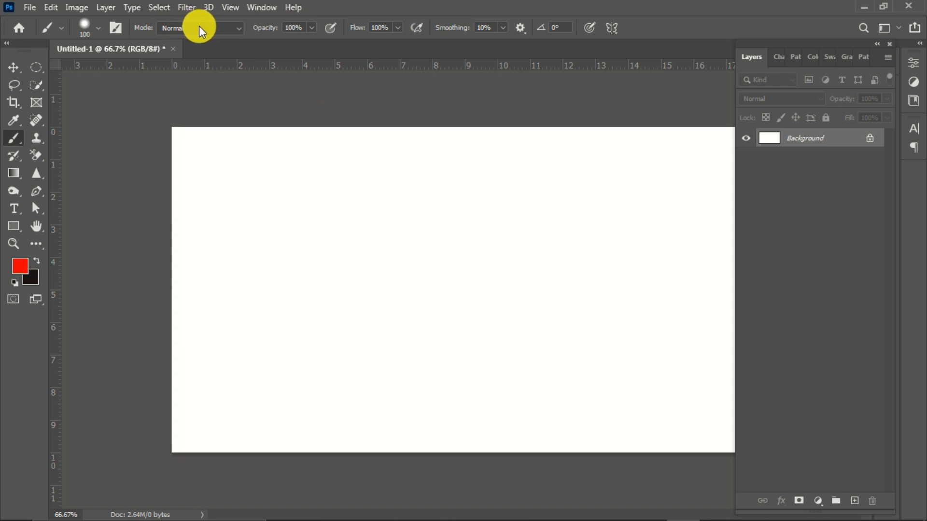
Step: Look through the brush's blending modes, keeping Normal, and check the opacity setting
{"action": "left_click", "coordinate": [240, 30]}
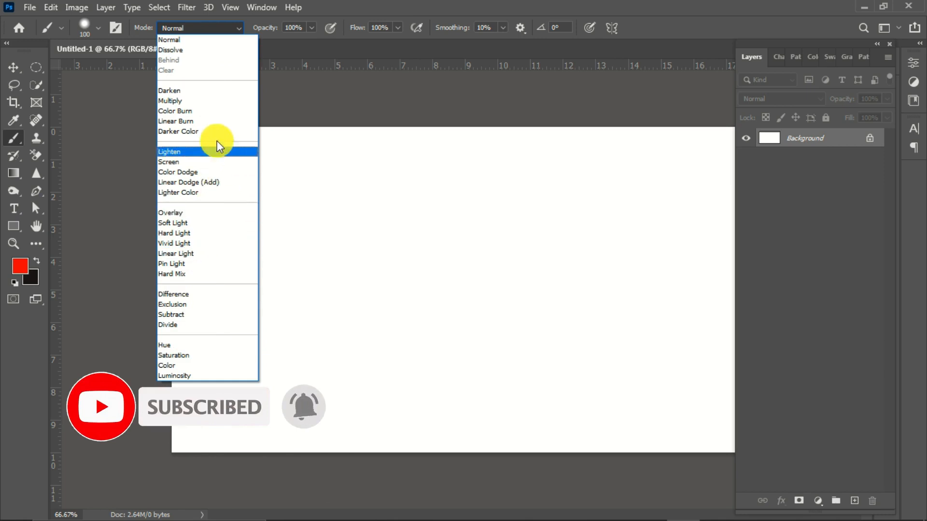
{"action": "left_click", "coordinate": [239, 26]}
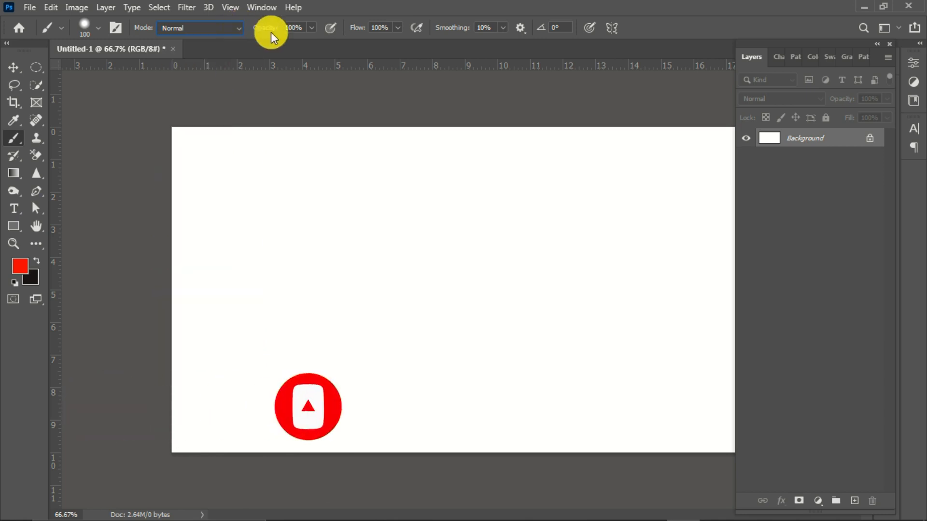
{"action": "left_click", "coordinate": [299, 27]}
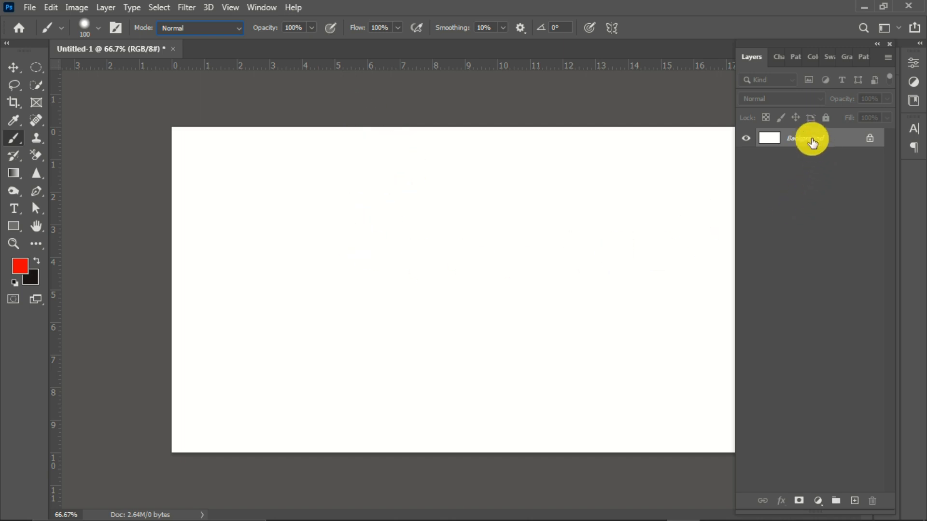
Step: Create a new layer above the background and paint a long horizontal red stroke on it
{"action": "left_click", "coordinate": [857, 503]}
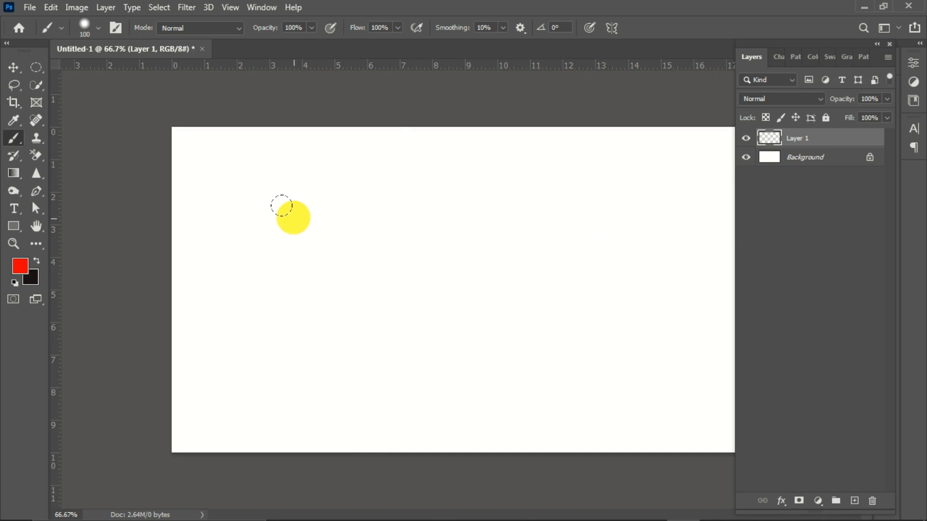
{"action": "left_click_drag", "start_coordinate": [270, 225], "coordinate": [363, 226]}
{"action": "left_click_drag", "start_coordinate": [430, 227], "coordinate": [528, 225]}
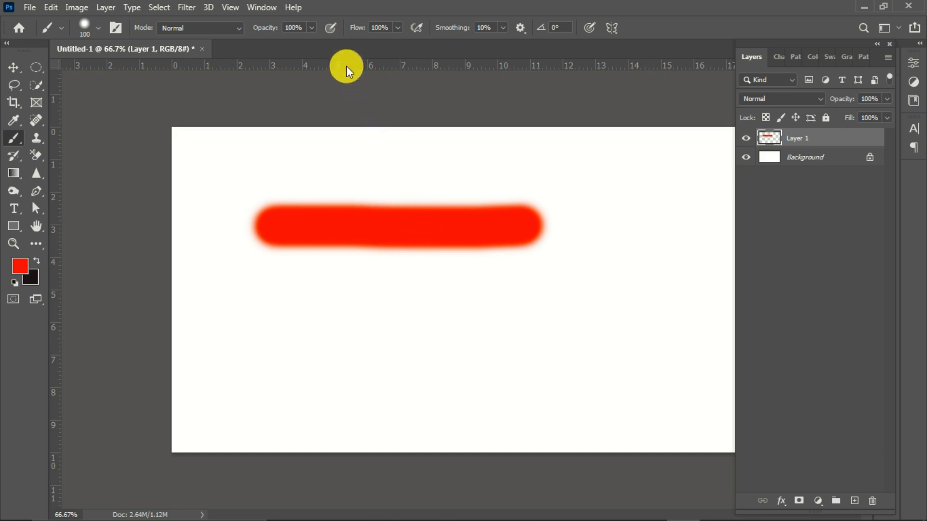
Step: Set the brush opacity to 35% and paint a second long horizontal red stroke below the first one
{"action": "left_click", "coordinate": [313, 28]}
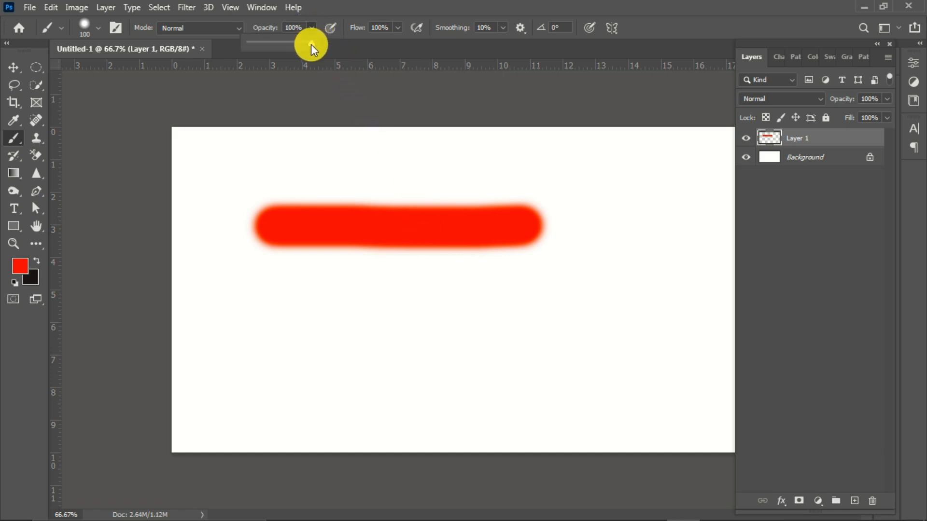
{"action": "left_click_drag", "start_coordinate": [276, 48], "coordinate": [271, 44]}
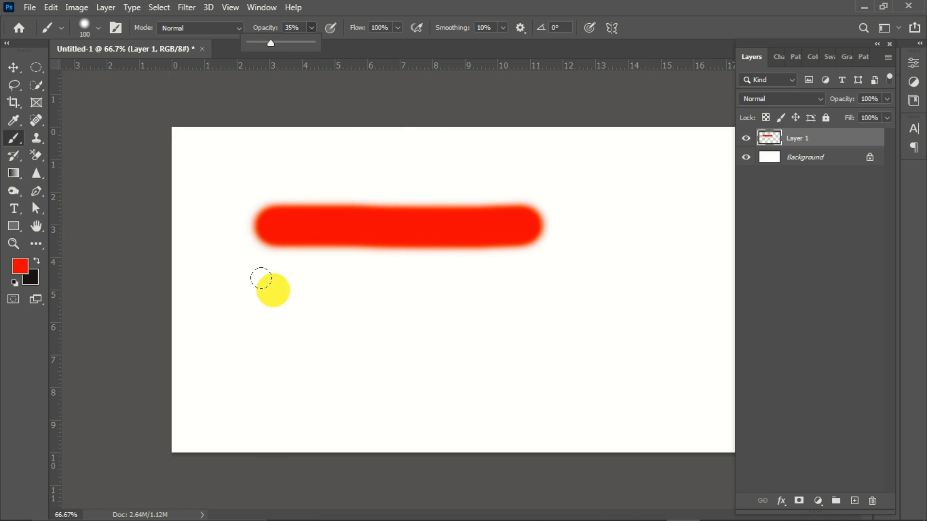
{"action": "left_click", "coordinate": [272, 289]}
{"action": "left_click_drag", "start_coordinate": [304, 289], "coordinate": [536, 284]}
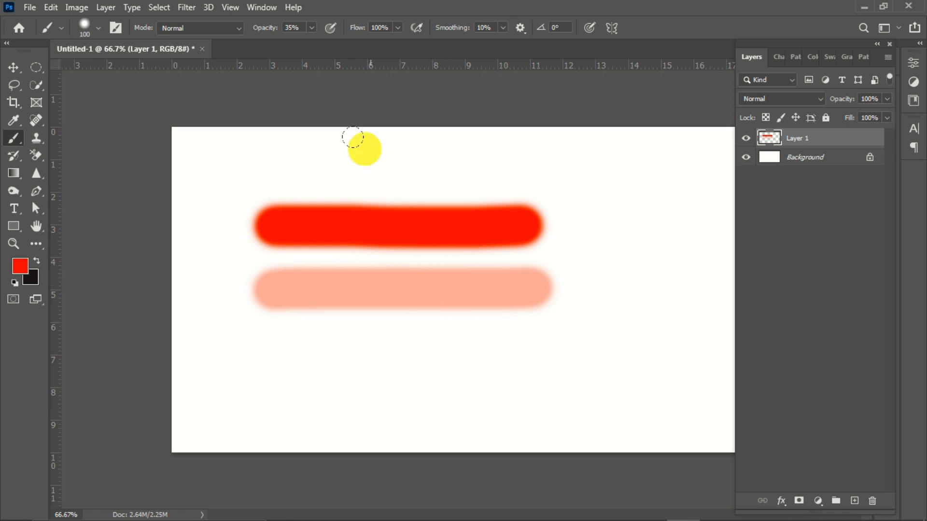
Step: Restore the brush opacity to 100%, set the flow to 38% and paint a third horizontal stroke below the other two
{"action": "left_click", "coordinate": [311, 27]}
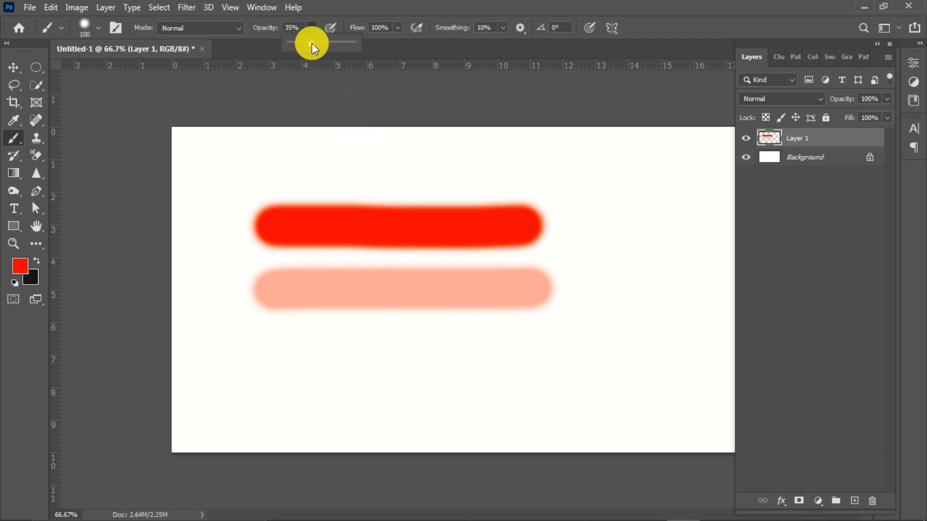
{"action": "left_click_drag", "start_coordinate": [312, 42], "coordinate": [369, 42]}
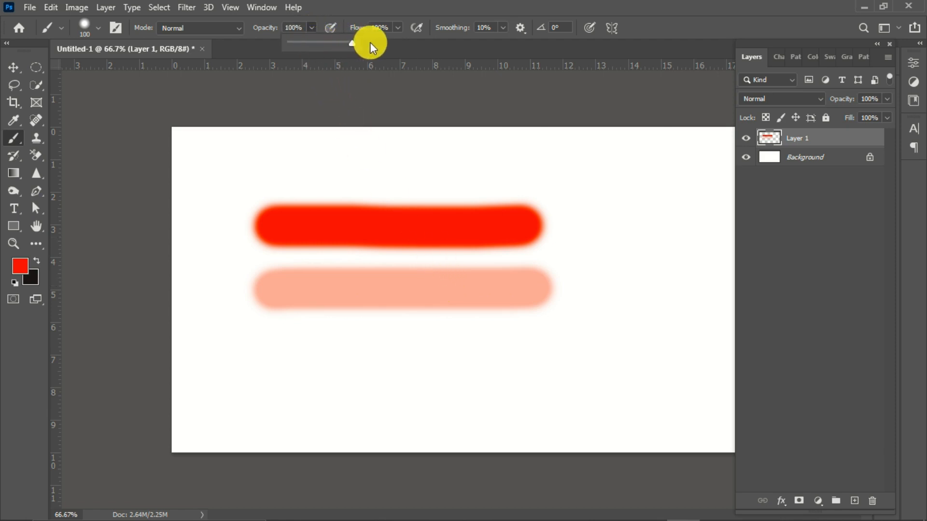
{"action": "left_click", "coordinate": [399, 27]}
{"action": "left_click_drag", "start_coordinate": [364, 44], "coordinate": [360, 44]}
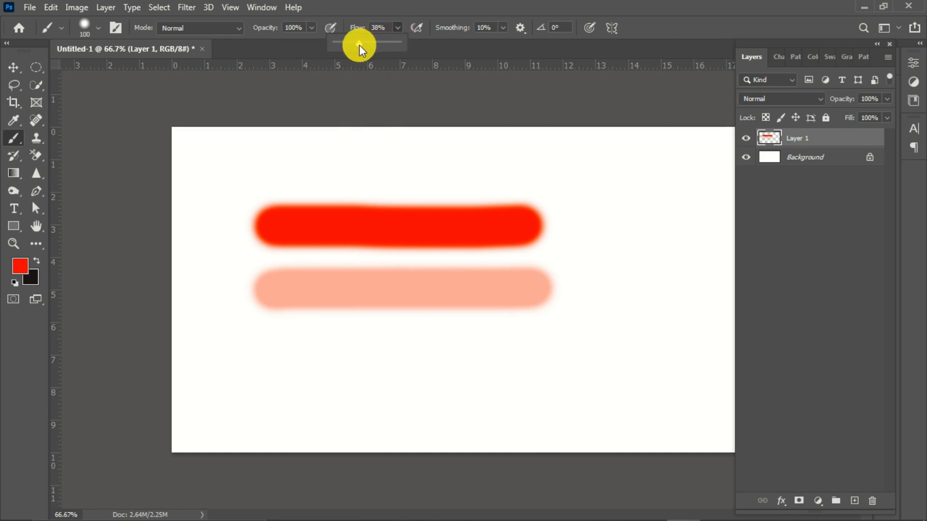
{"action": "left_click", "coordinate": [261, 348]}
{"action": "left_click_drag", "start_coordinate": [261, 347], "coordinate": [521, 344]}
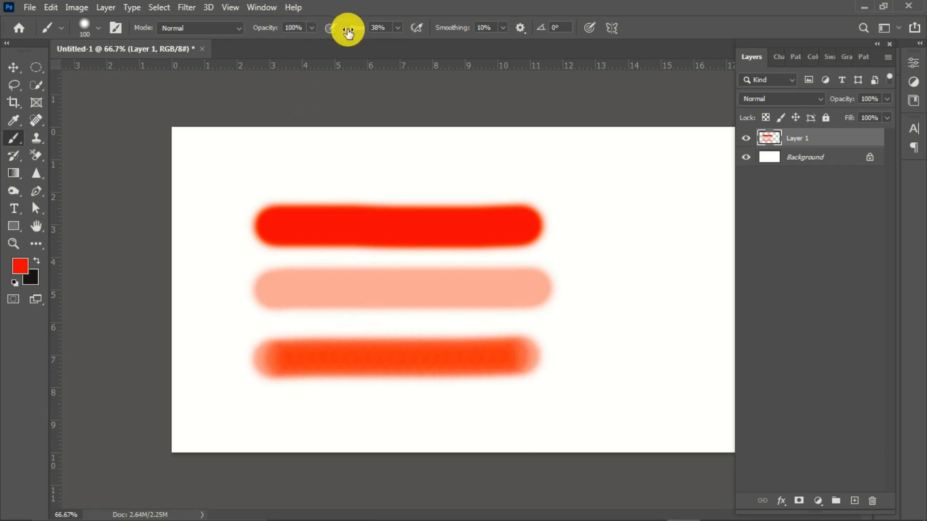
Step: Set the brush smoothing to 100% and paint a vertical red stroke to the right of the horizontal ones
{"action": "left_click", "coordinate": [506, 27]}
{"action": "left_click_drag", "start_coordinate": [502, 43], "coordinate": [562, 44]}
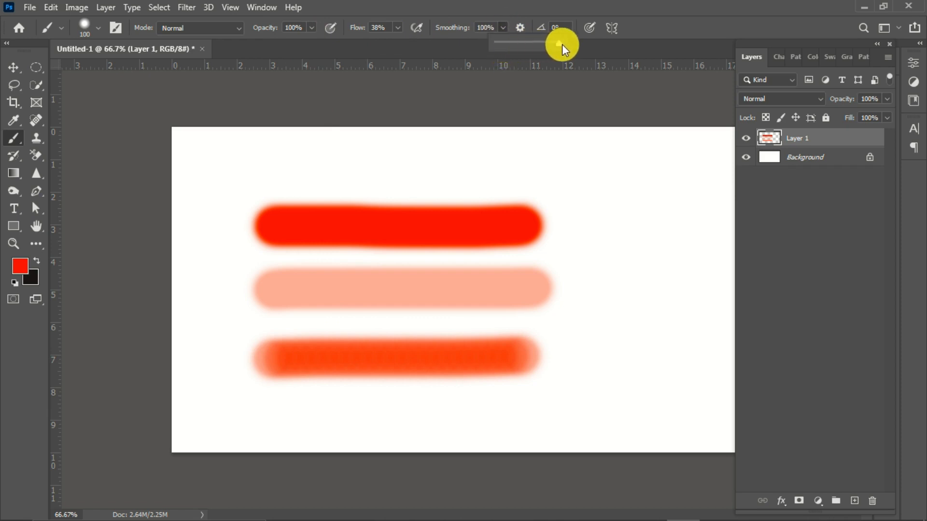
{"action": "mouse_move", "coordinate": [608, 186]}
{"action": "left_mouse_down"}
{"action": "mouse_move", "coordinate": [598, 239]}
{"action": "mouse_move", "coordinate": [601, 371]}
{"action": "left_mouse_up"}
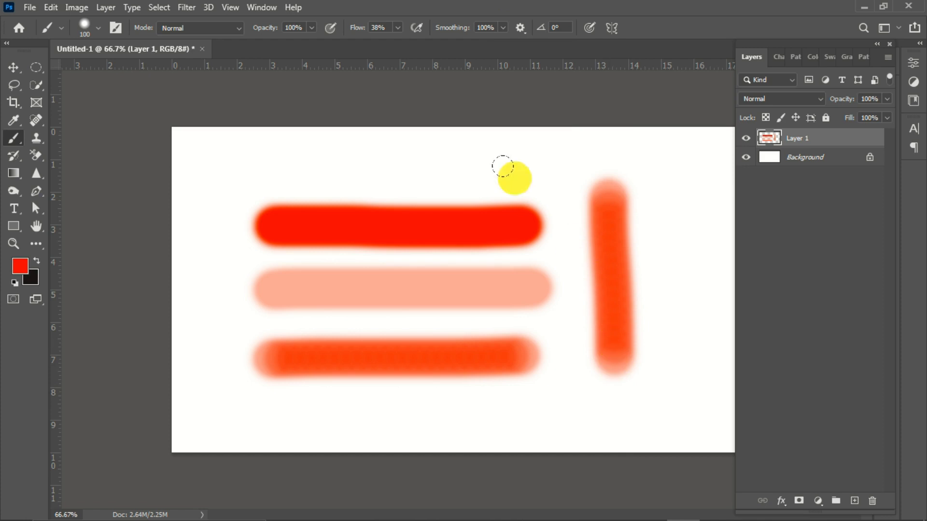
Step: Paint a vertical stroke near the canvas's right side at 100% flow, and another near its left edge with smoothing at 10%
{"action": "left_click", "coordinate": [398, 28]}
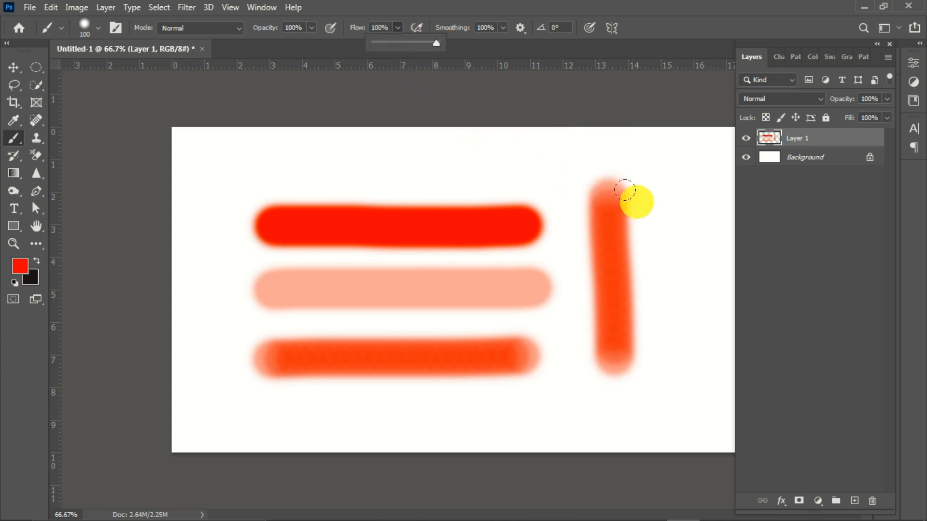
{"action": "mouse_move", "coordinate": [674, 186]}
{"action": "left_mouse_down"}
{"action": "mouse_move", "coordinate": [662, 244]}
{"action": "mouse_move", "coordinate": [667, 381]}
{"action": "left_mouse_up"}
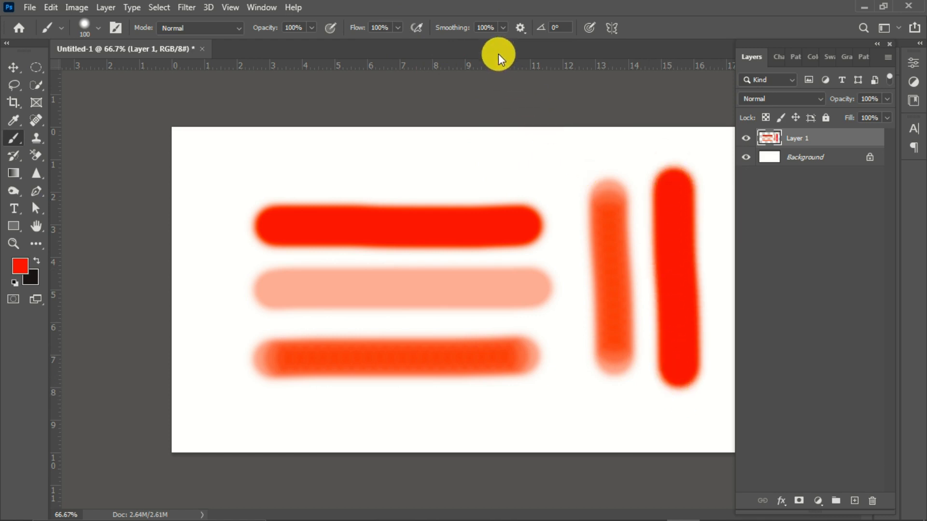
{"action": "left_click_drag", "start_coordinate": [502, 42], "coordinate": [446, 42]}
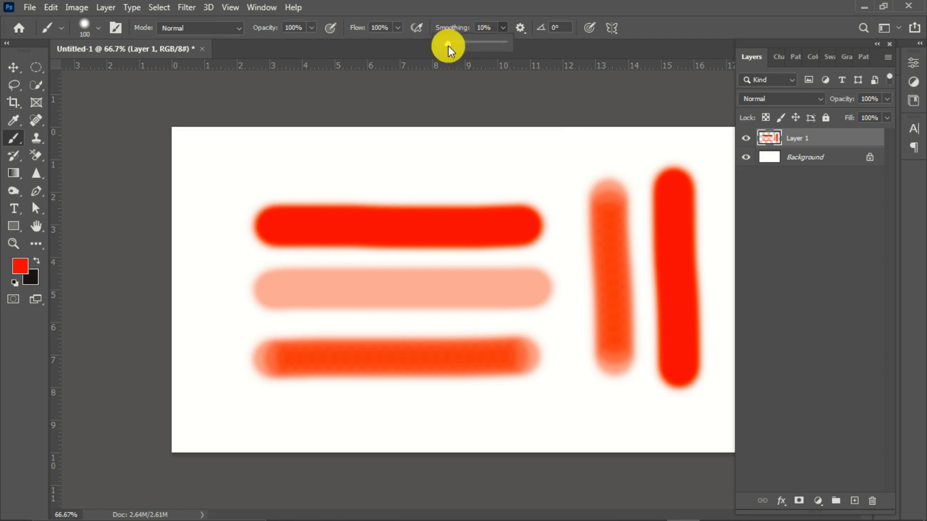
{"action": "mouse_move", "coordinate": [220, 193]}
{"action": "left_mouse_down"}
{"action": "mouse_move", "coordinate": [206, 371]}
{"action": "mouse_move", "coordinate": [223, 241]}
{"action": "mouse_move", "coordinate": [220, 181]}
{"action": "left_mouse_up"}
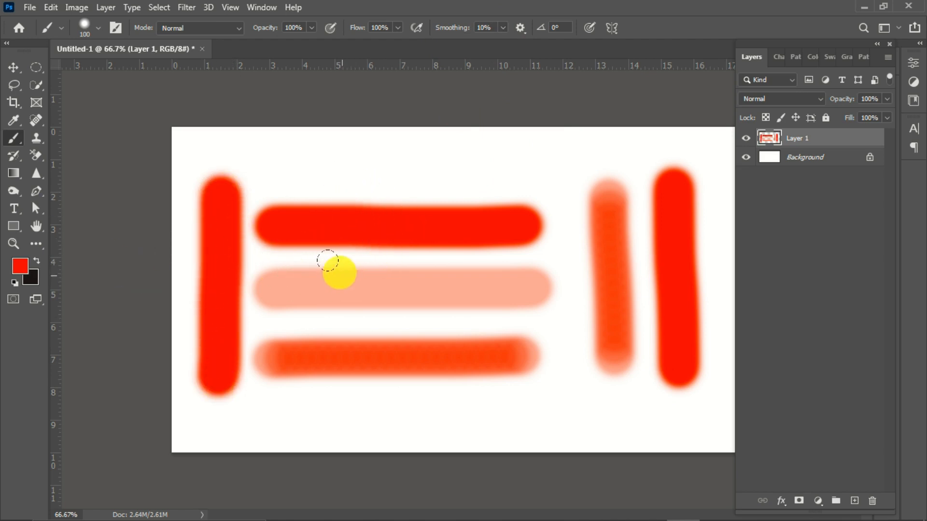
Step: Change the foreground colour to blue (0006ff) and paint a horizontal stroke above the red ones
{"action": "left_click", "coordinate": [19, 266]}
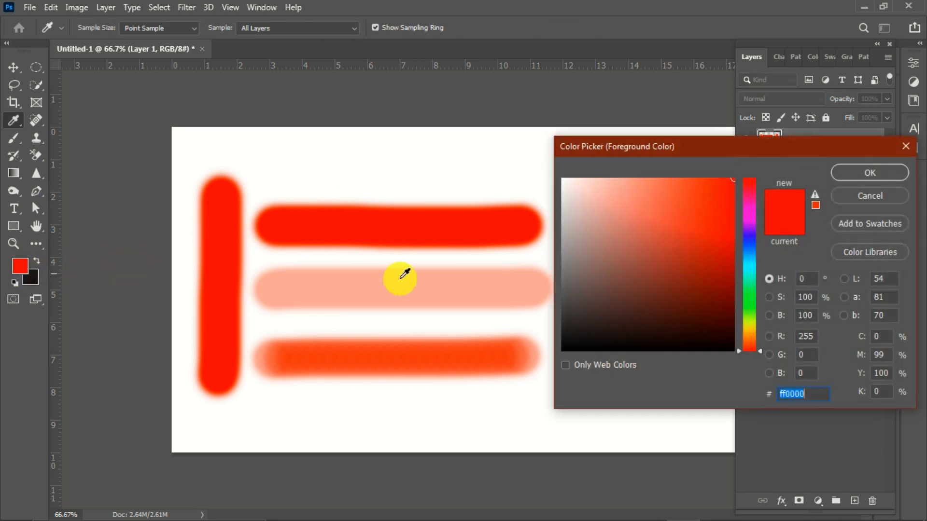
{"action": "left_click", "coordinate": [749, 237]}
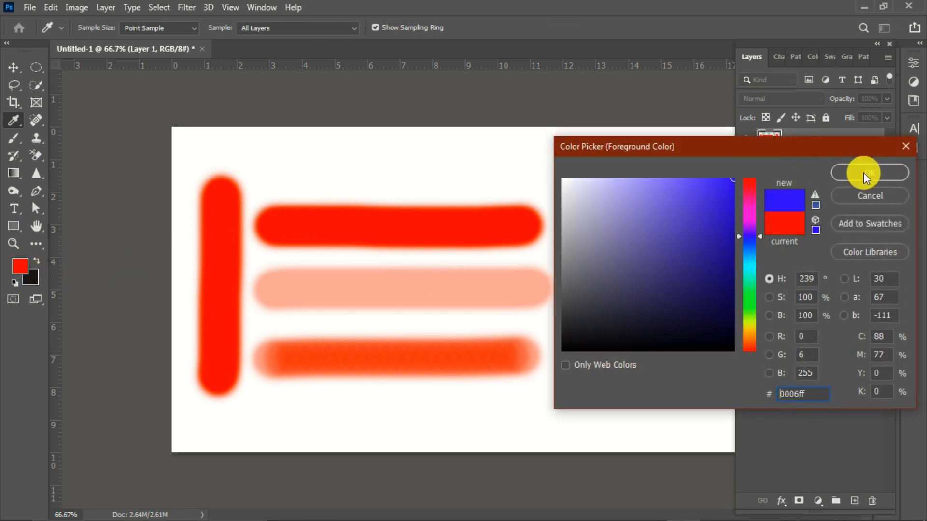
{"action": "left_click", "coordinate": [869, 172]}
{"action": "left_click_drag", "start_coordinate": [320, 161], "coordinate": [572, 160]}
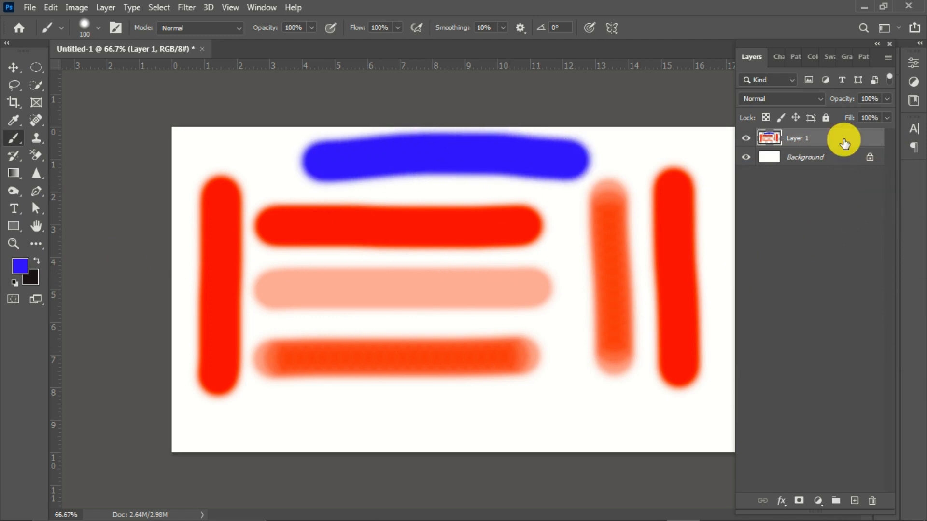
Step: Delete the layer holding all the strokes and create a new empty layer above the background
{"action": "key", "text": "Delete"}
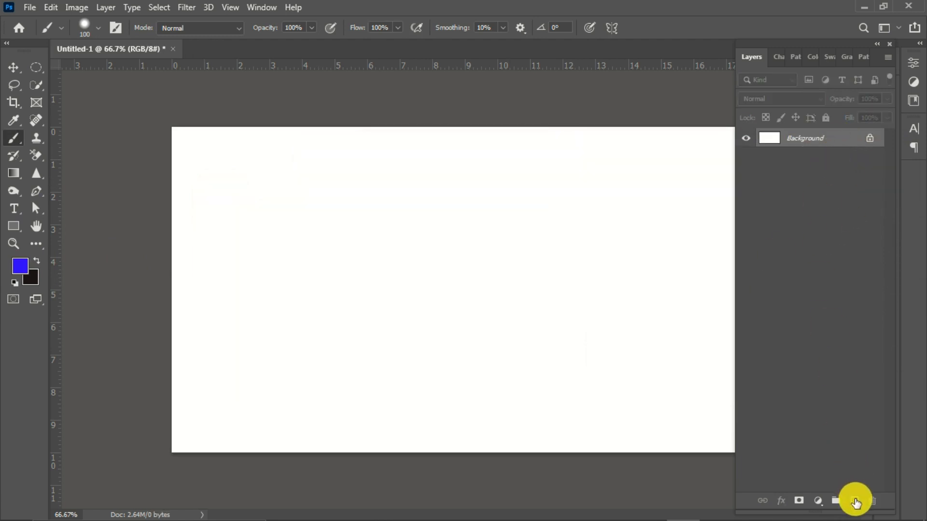
{"action": "left_click", "coordinate": [855, 502]}
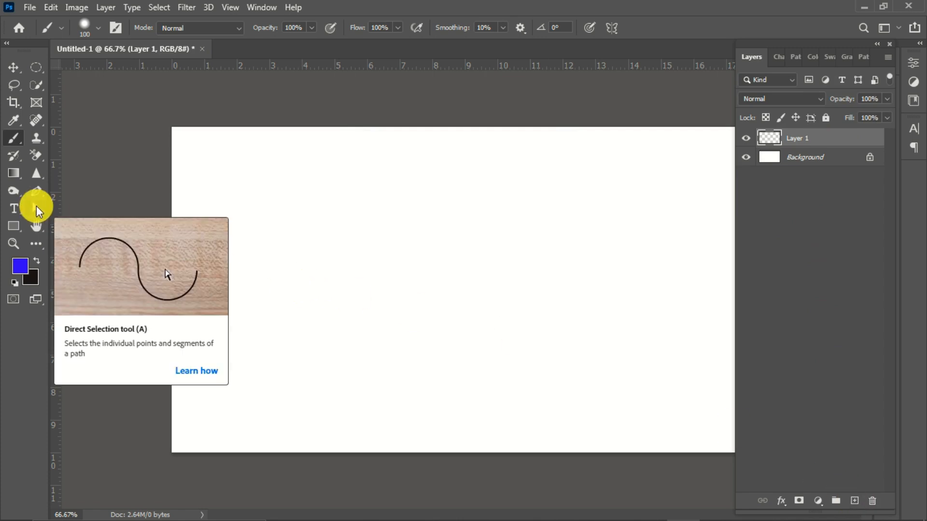
Step: Switch to the Pencil tool and draw a thick horizontal blue stroke at 175 px in the canvas's upper left
{"action": "right_click", "coordinate": [14, 138]}
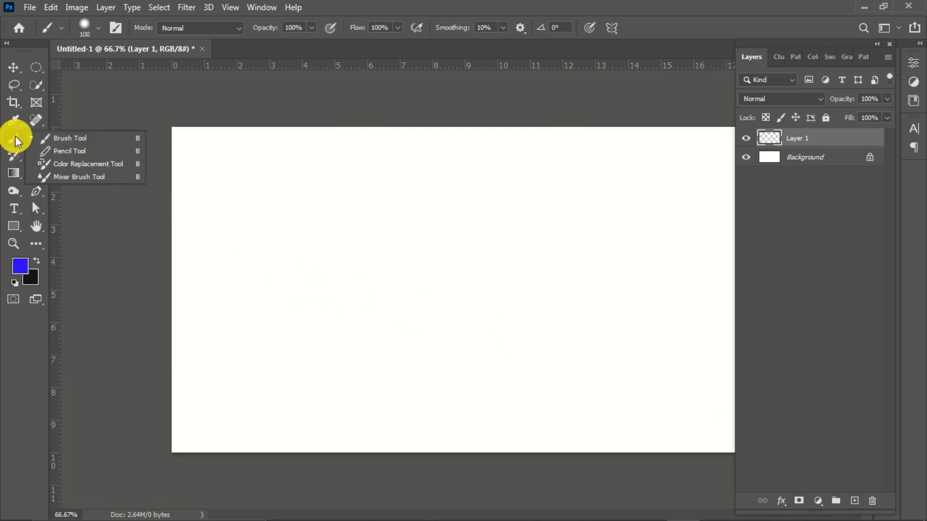
{"action": "left_click", "coordinate": [65, 151]}
{"action": "left_click_drag", "start_coordinate": [243, 223], "coordinate": [439, 221]}
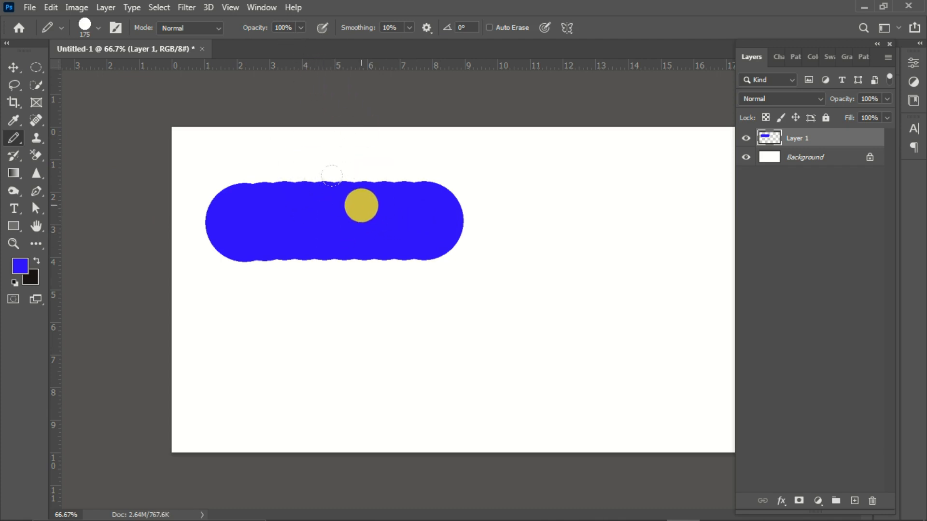
Step: Reduce the pencil size to 55 px and draw several thinner horizontal and vertical blue strokes around and across the thick one
{"action": "right_click", "coordinate": [355, 212]}
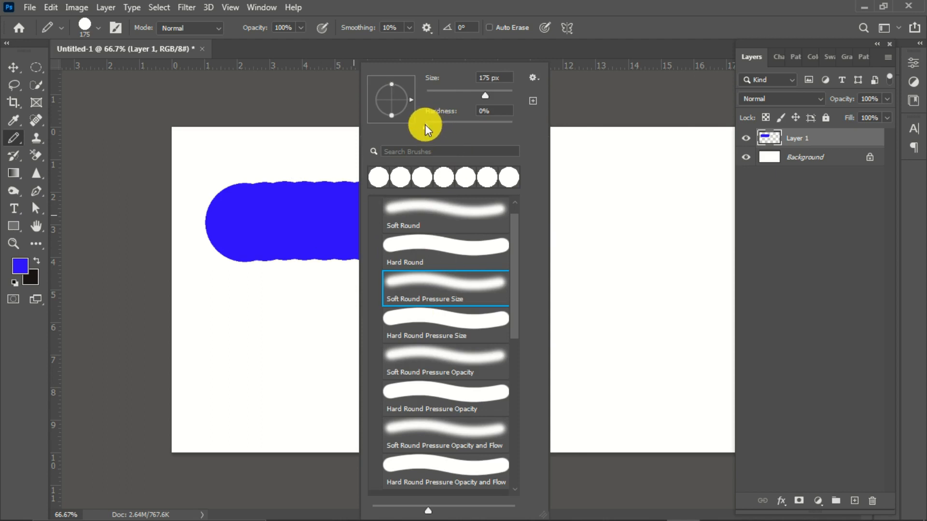
{"action": "left_click_drag", "start_coordinate": [458, 100], "coordinate": [449, 100]}
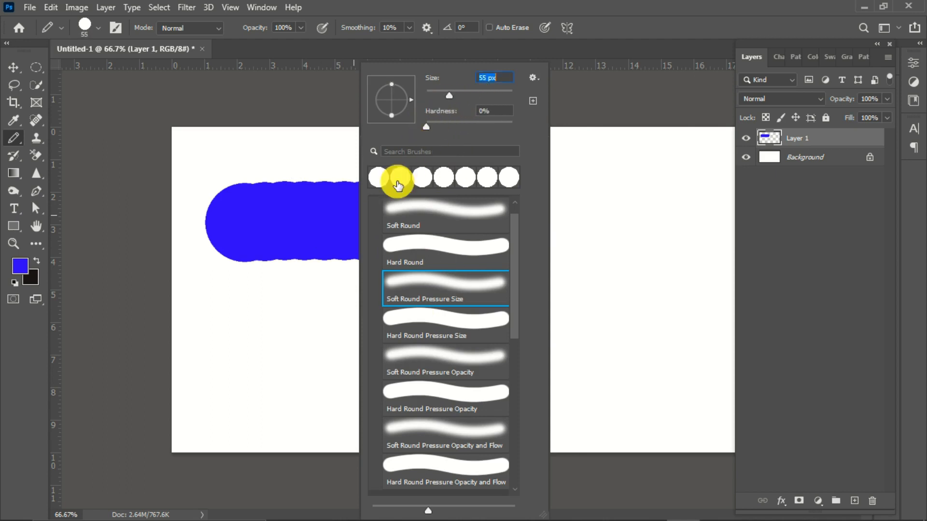
{"action": "left_click", "coordinate": [322, 273]}
{"action": "left_click_drag", "start_coordinate": [281, 277], "coordinate": [476, 277]}
{"action": "left_click_drag", "start_coordinate": [520, 183], "coordinate": [520, 340]}
{"action": "left_click_drag", "start_coordinate": [568, 188], "coordinate": [565, 337]}
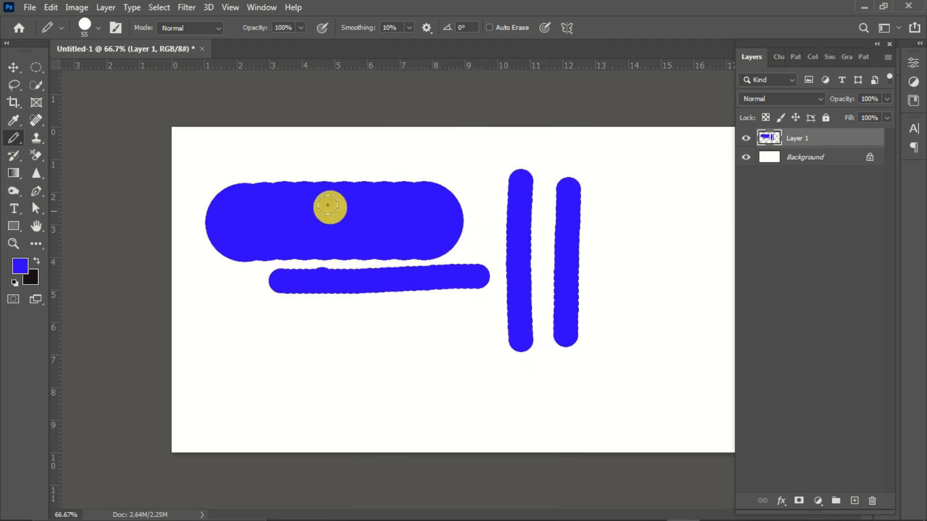
{"action": "left_click_drag", "start_coordinate": [292, 145], "coordinate": [293, 354]}
{"action": "left_click_drag", "start_coordinate": [355, 326], "coordinate": [393, 326]}
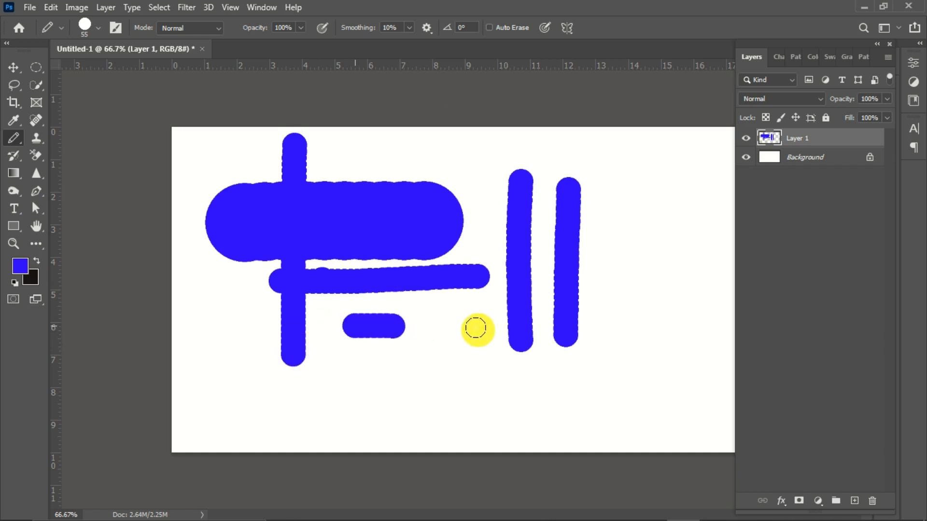
{"action": "left_click", "coordinate": [493, 330], "text": "shift"}
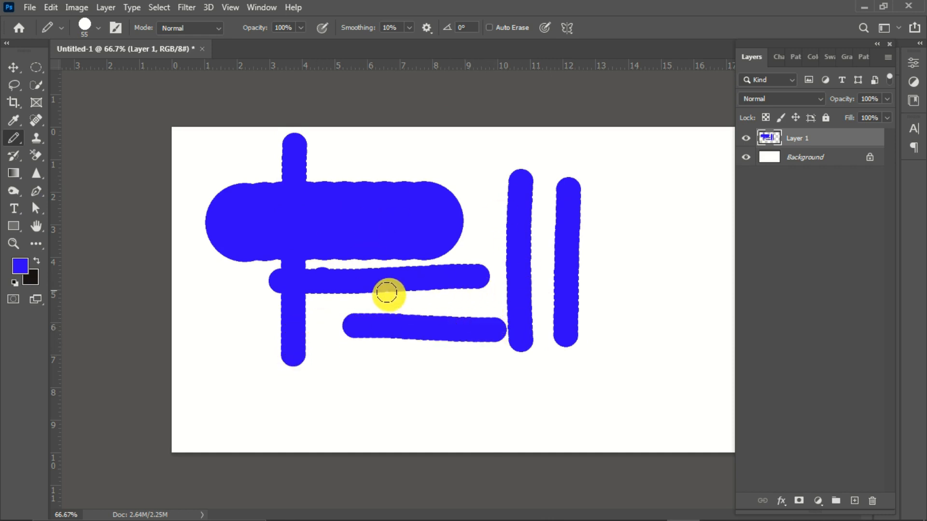
Step: Undo all the pencil strokes until the layer is empty
{"action": "key", "text": "ctrl+z"}
{"action": "key", "text": "ctrl+z"}
{"action": "key", "text": "ctrl+z"}
{"action": "key", "text": "ctrl+z"}
{"action": "key", "text": "ctrl+z"}
{"action": "key", "text": "ctrl+z"}
{"action": "key", "text": "ctrl+z"}
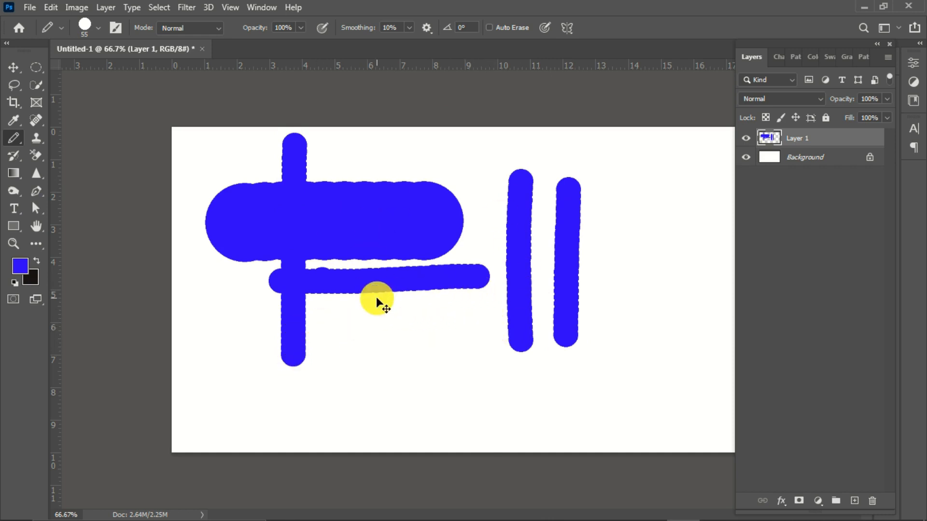
{"action": "key", "text": "ctrl+z"}
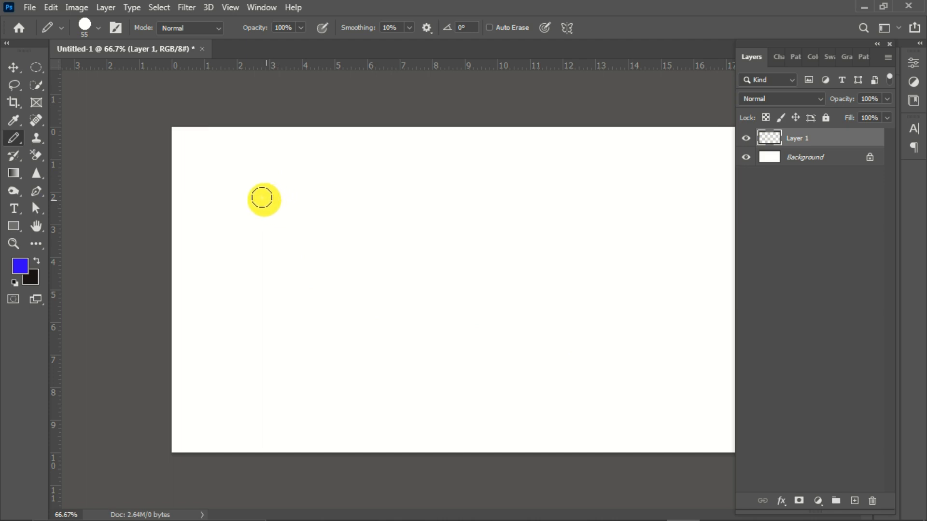
Step: Switch back to the Brush tool, choose the KYLE Bonus Chunky Charcoal preset and paint a long horizontal blue stroke
{"action": "right_click", "coordinate": [14, 138]}
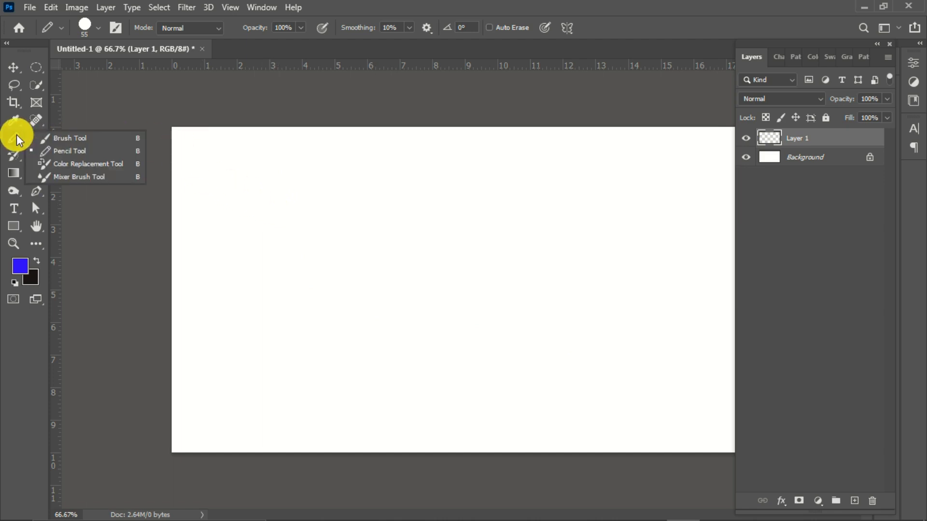
{"action": "left_click", "coordinate": [62, 139]}
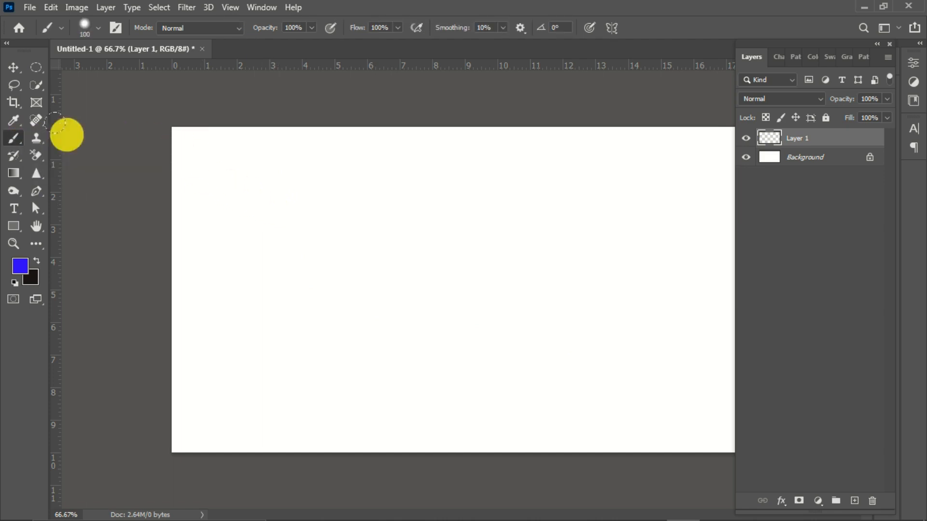
{"action": "left_click", "coordinate": [86, 28]}
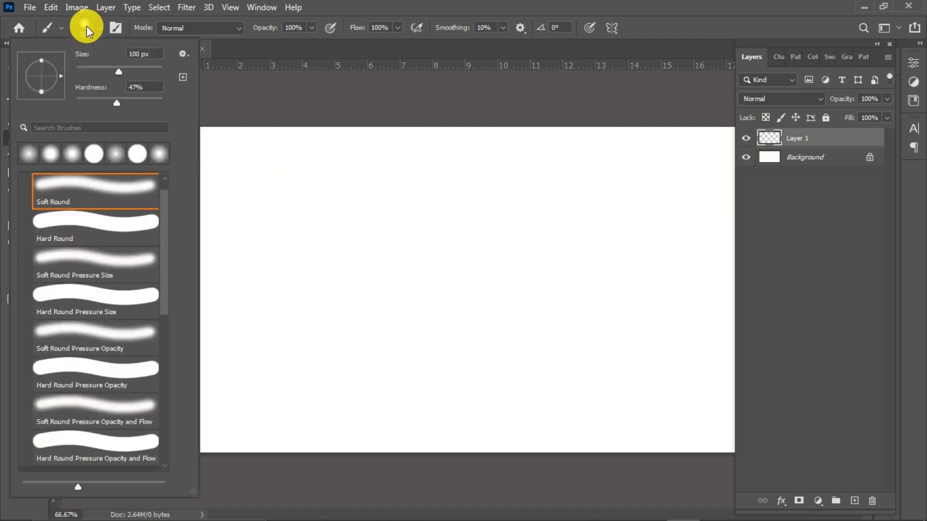
{"action": "left_click_drag", "start_coordinate": [162, 259], "coordinate": [169, 410]}
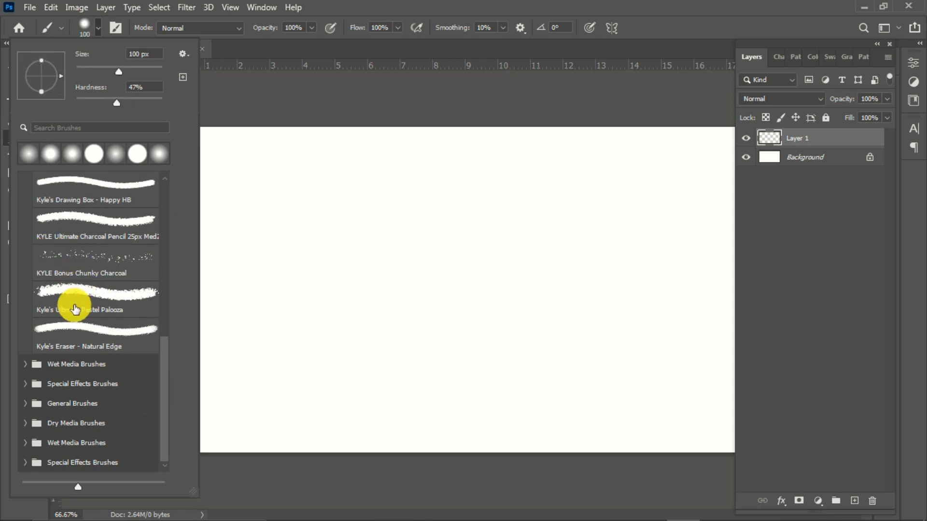
{"action": "double_click", "coordinate": [93, 254]}
{"action": "left_click_drag", "start_coordinate": [232, 232], "coordinate": [508, 235]}
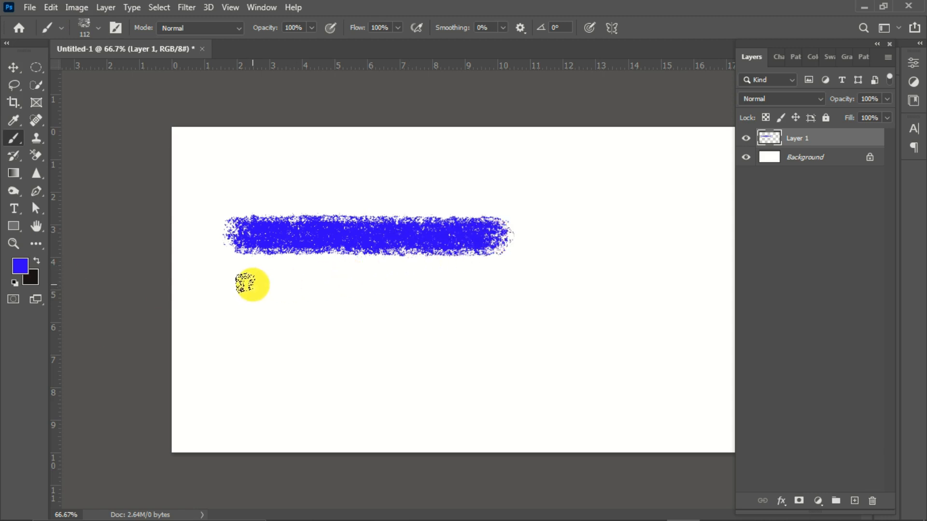
Step: Change the foreground colour to red (ff0000) and paint a horizontal charcoal stroke below the blue one
{"action": "left_click", "coordinate": [19, 266]}
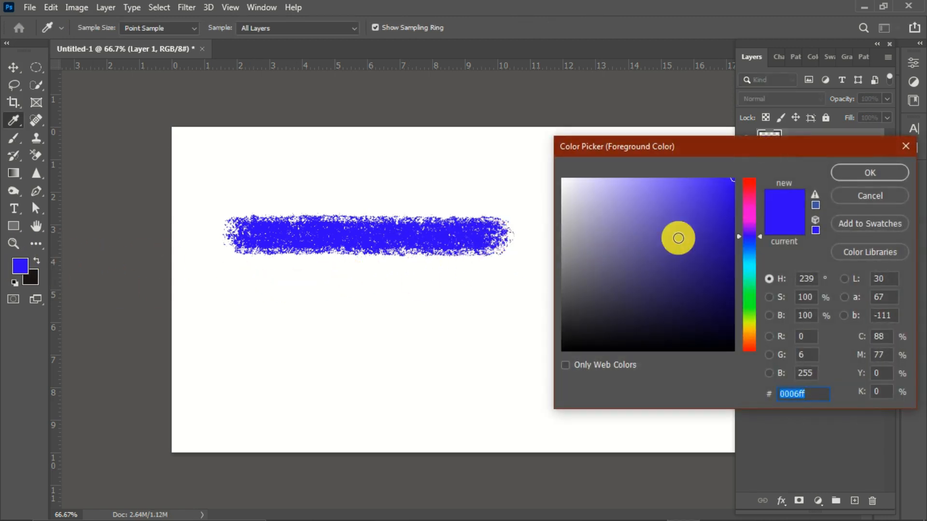
{"action": "left_click_drag", "start_coordinate": [745, 208], "coordinate": [749, 171]}
{"action": "left_click_drag", "start_coordinate": [701, 210], "coordinate": [733, 175]}
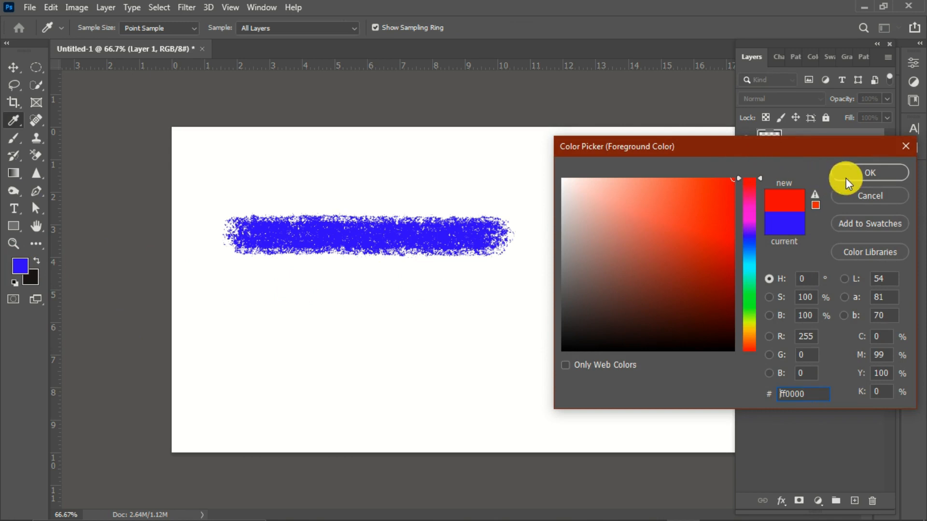
{"action": "left_click", "coordinate": [845, 174]}
{"action": "key", "text": "b"}
{"action": "left_click_drag", "start_coordinate": [282, 285], "coordinate": [526, 287]}
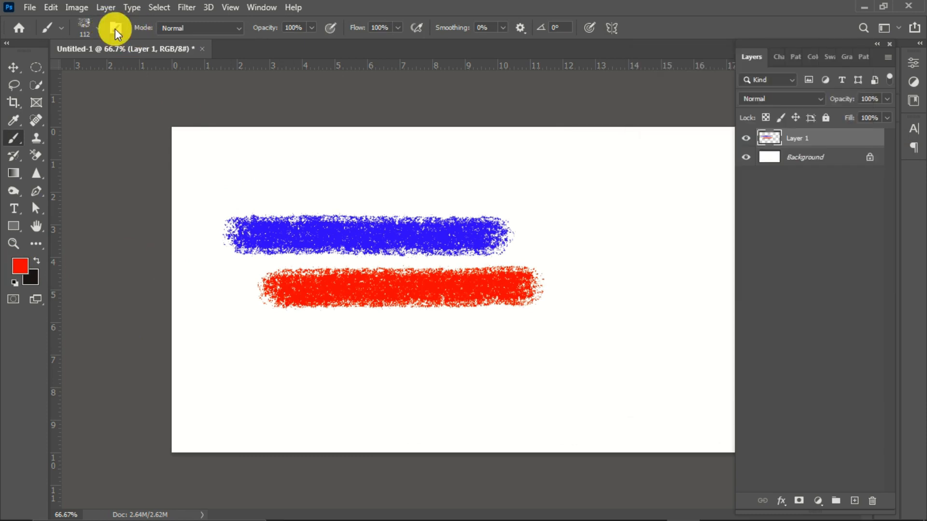
Step: Flatten the charcoal brush tip to 49% roundness and paint wavy red strokes above the blue stroke and below the red one
{"action": "left_click", "coordinate": [115, 28]}
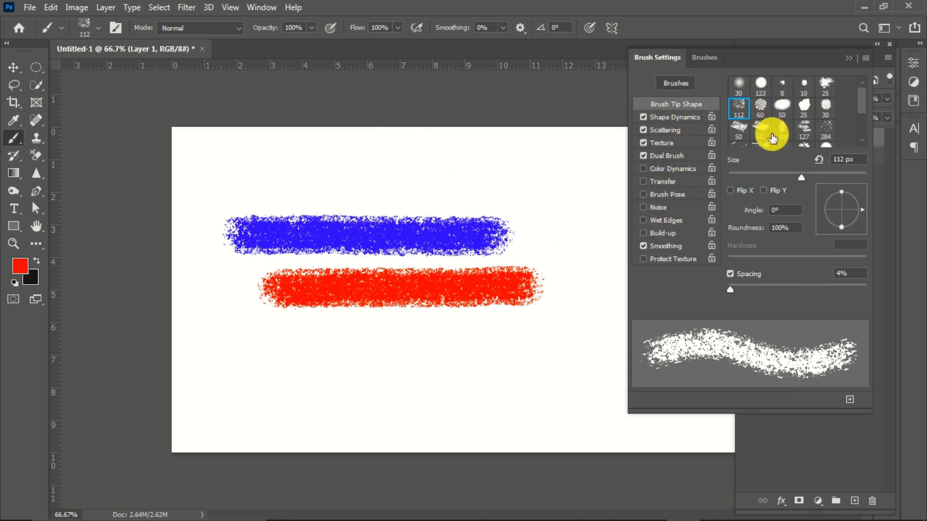
{"action": "left_click_drag", "start_coordinate": [627, 415], "coordinate": [565, 484]}
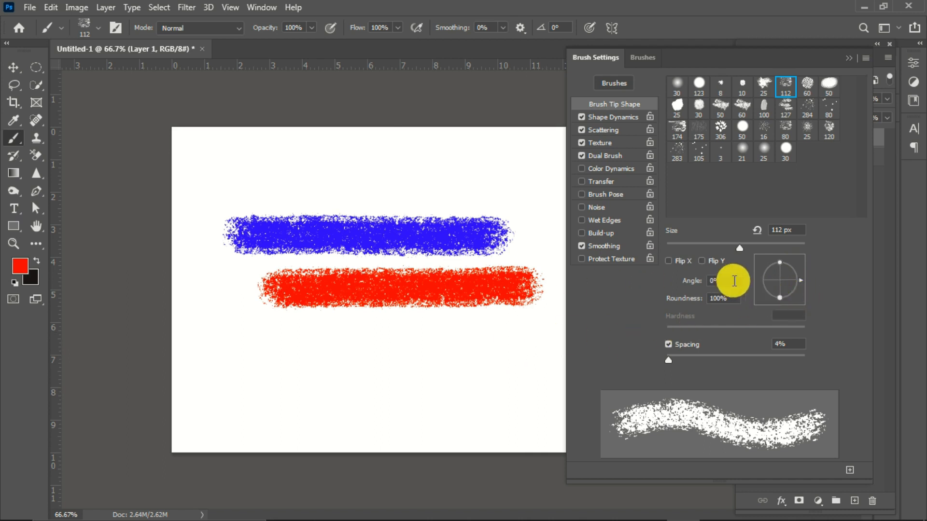
{"action": "left_click_drag", "start_coordinate": [778, 294], "coordinate": [783, 288]}
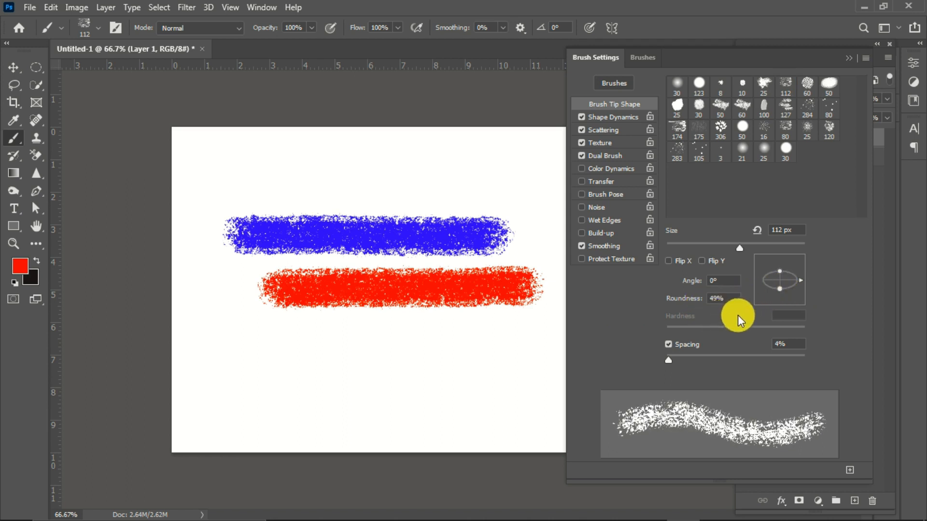
{"action": "mouse_move", "coordinate": [310, 364]}
{"action": "left_mouse_down"}
{"action": "mouse_move", "coordinate": [416, 376]}
{"action": "mouse_move", "coordinate": [477, 349]}
{"action": "mouse_move", "coordinate": [504, 396]}
{"action": "left_mouse_up"}
{"action": "mouse_move", "coordinate": [238, 408]}
{"action": "left_mouse_down"}
{"action": "mouse_move", "coordinate": [351, 386]}
{"action": "mouse_move", "coordinate": [447, 386]}
{"action": "left_mouse_up"}
{"action": "mouse_move", "coordinate": [238, 190]}
{"action": "left_mouse_down"}
{"action": "mouse_move", "coordinate": [393, 191]}
{"action": "mouse_move", "coordinate": [453, 169]}
{"action": "left_mouse_up"}
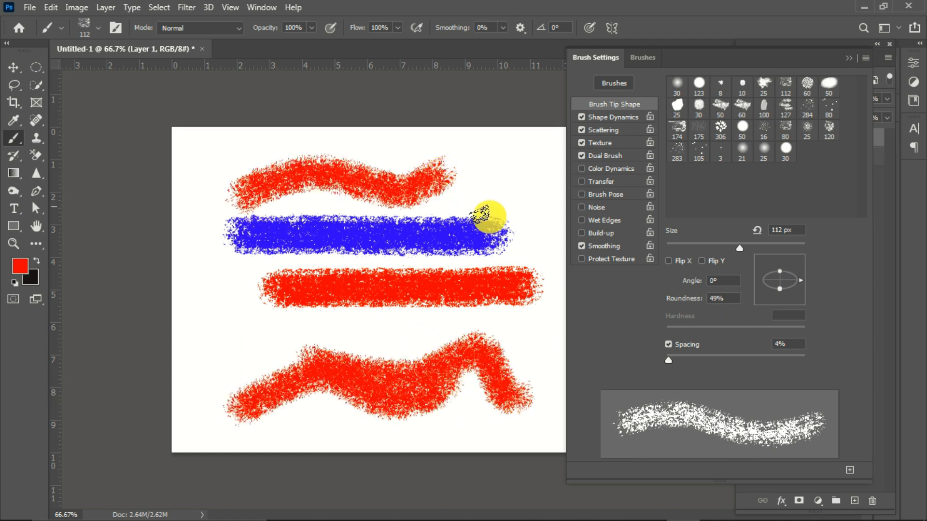
Step: Set the brush tip angle to 30° and paint three roughly vertical red strokes across the existing ones
{"action": "left_click", "coordinate": [726, 279]}
{"action": "type", "text": "25"}
{"action": "key", "text": "Return"}
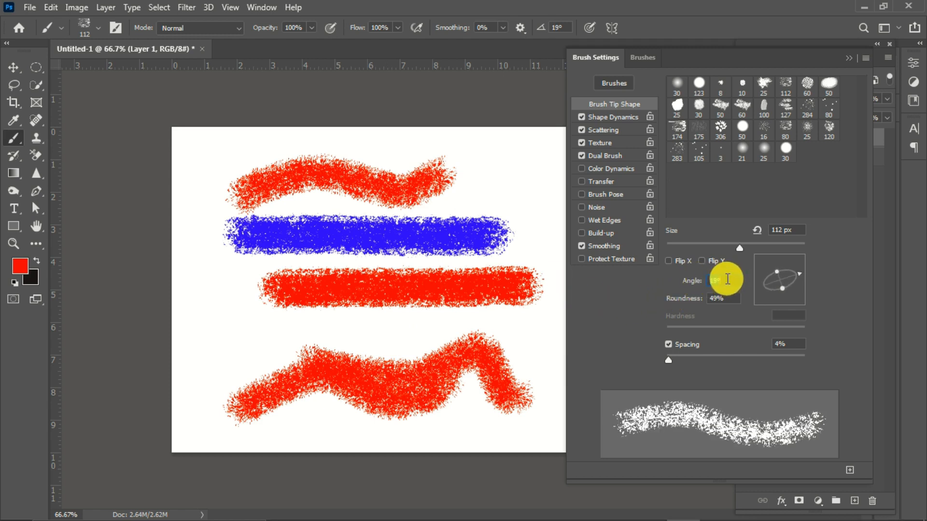
{"action": "type", "text": "30"}
{"action": "key", "text": "Return"}
{"action": "mouse_move", "coordinate": [207, 244]}
{"action": "left_mouse_down"}
{"action": "mouse_move", "coordinate": [225, 319]}
{"action": "mouse_move", "coordinate": [217, 365]}
{"action": "mouse_move", "coordinate": [240, 392]}
{"action": "left_mouse_up"}
{"action": "mouse_move", "coordinate": [466, 147]}
{"action": "left_mouse_down"}
{"action": "mouse_move", "coordinate": [476, 309]}
{"action": "mouse_move", "coordinate": [420, 433]}
{"action": "mouse_move", "coordinate": [429, 450]}
{"action": "left_mouse_up"}
{"action": "mouse_move", "coordinate": [354, 236]}
{"action": "left_mouse_down"}
{"action": "mouse_move", "coordinate": [342, 365]}
{"action": "mouse_move", "coordinate": [306, 407]}
{"action": "left_mouse_up"}
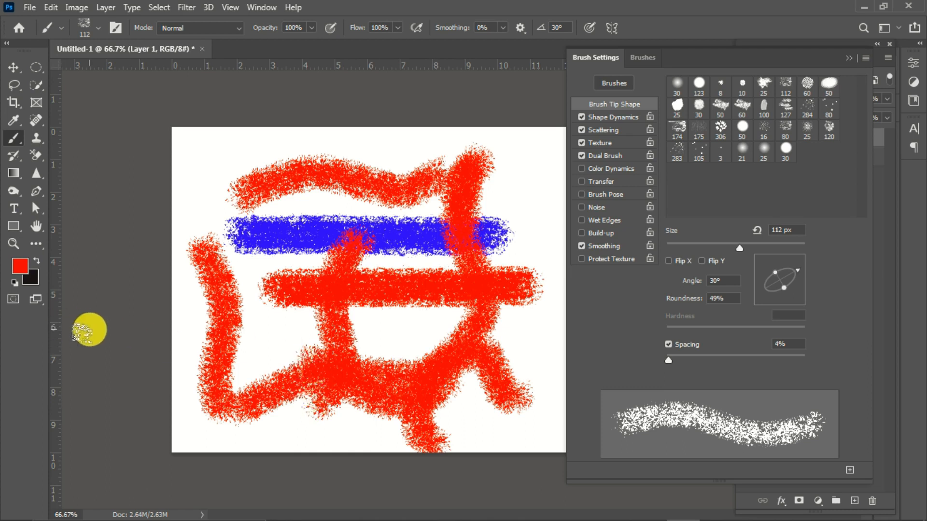
Step: Change the foreground colour to yellow (ffc600) and paint two curved vertical strokes over the left part of the artwork
{"action": "left_click", "coordinate": [21, 266]}
{"action": "left_click_drag", "start_coordinate": [751, 269], "coordinate": [755, 329]}
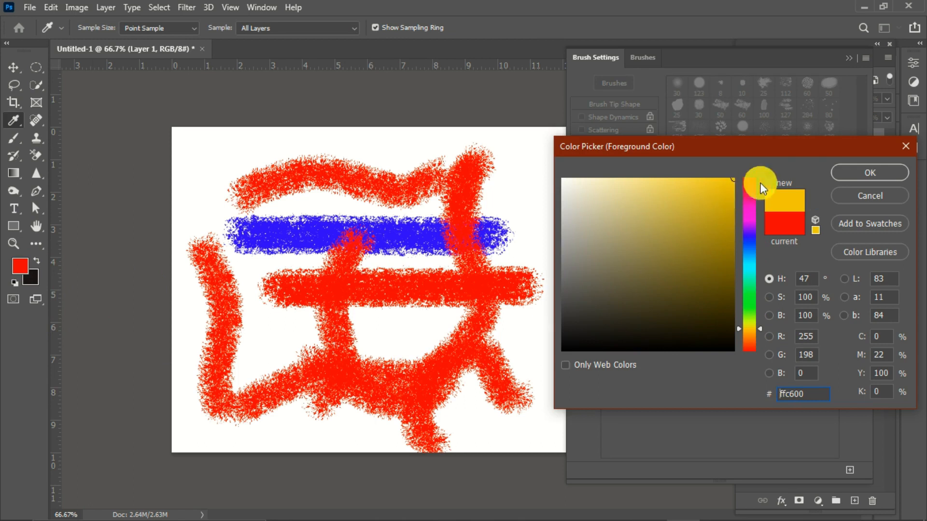
{"action": "left_click", "coordinate": [849, 176]}
{"action": "mouse_move", "coordinate": [244, 144]}
{"action": "left_mouse_down"}
{"action": "mouse_move", "coordinate": [213, 214]}
{"action": "mouse_move", "coordinate": [231, 320]}
{"action": "mouse_move", "coordinate": [215, 352]}
{"action": "left_mouse_up"}
{"action": "mouse_move", "coordinate": [330, 155]}
{"action": "left_mouse_down"}
{"action": "mouse_move", "coordinate": [270, 223]}
{"action": "mouse_move", "coordinate": [249, 369]}
{"action": "left_mouse_up"}
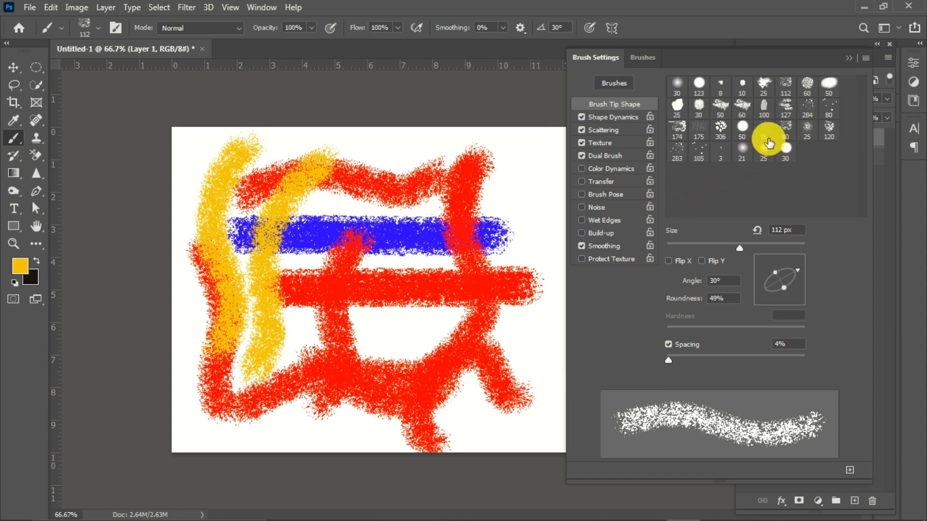
Step: Choose the 306 px textured brush tip, reduce it to 175 px and stamp three separate yellow flower shapes on the canvas
{"action": "left_click", "coordinate": [722, 131]}
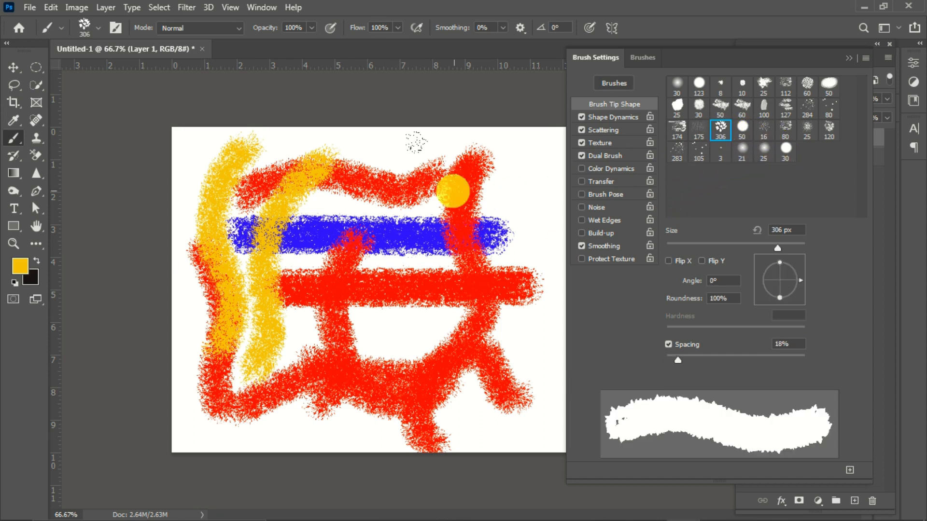
{"action": "key", "text": "bracketleft"}
{"action": "left_click", "coordinate": [400, 165]}
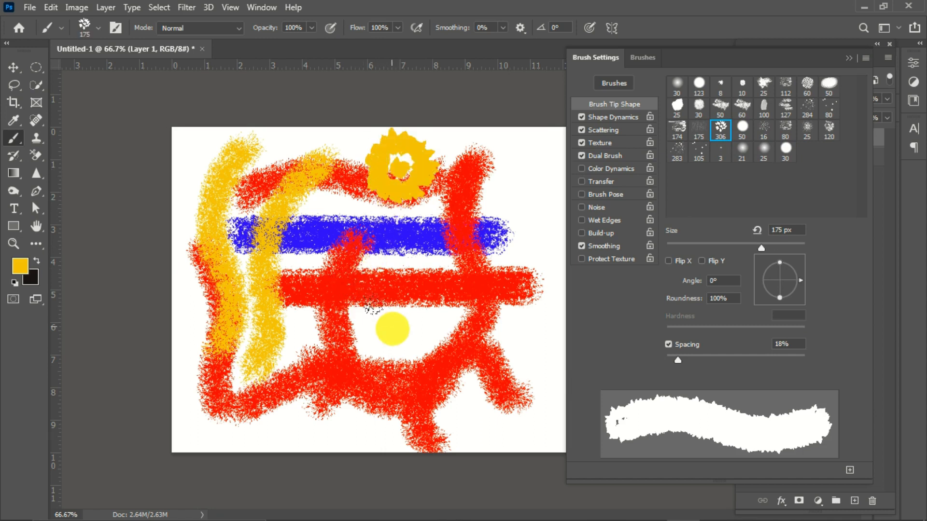
{"action": "left_click", "coordinate": [392, 331]}
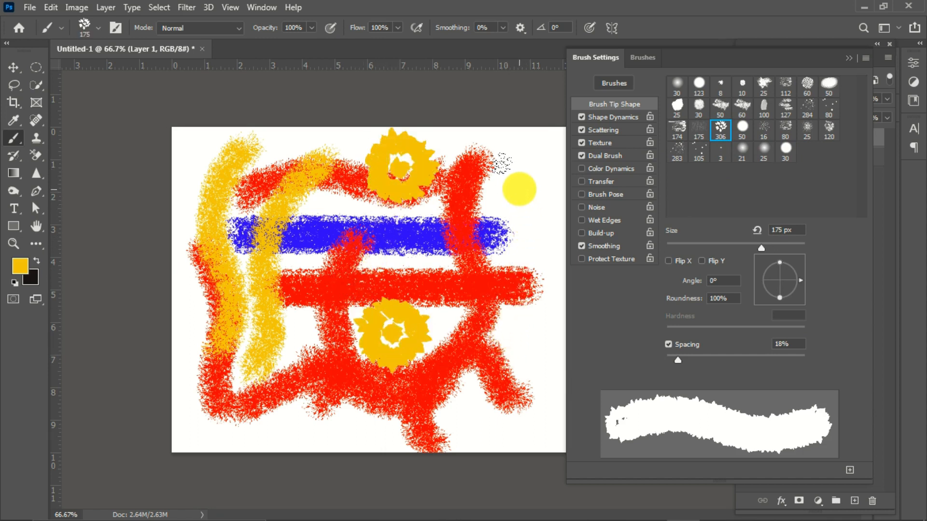
{"action": "left_click", "coordinate": [520, 188]}
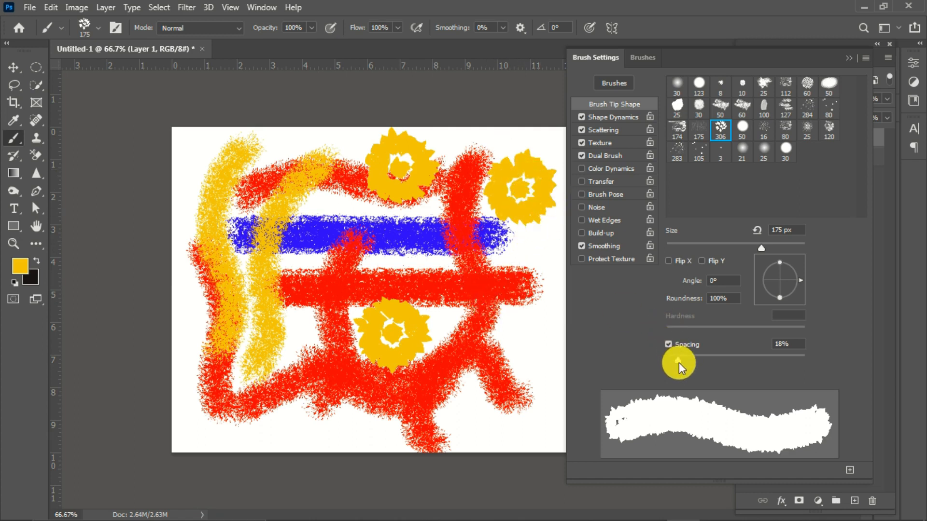
Step: Set the brush spacing to 145%, paint a row of separate yellow flowers along the canvas bottom and stamp another above its right end
{"action": "left_click_drag", "start_coordinate": [679, 363], "coordinate": [751, 369]}
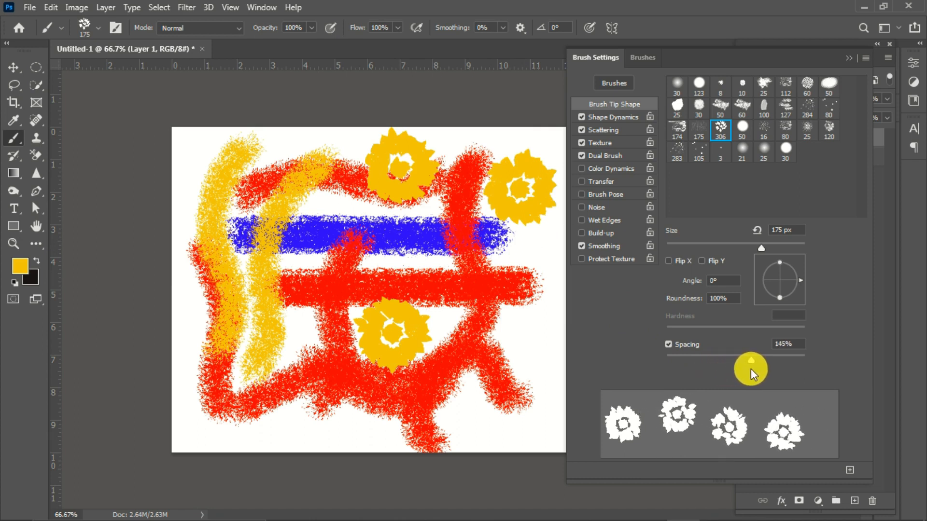
{"action": "mouse_move", "coordinate": [239, 405]}
{"action": "left_mouse_down"}
{"action": "mouse_move", "coordinate": [335, 394]}
{"action": "mouse_move", "coordinate": [433, 403]}
{"action": "mouse_move", "coordinate": [486, 383]}
{"action": "mouse_move", "coordinate": [492, 408]}
{"action": "left_mouse_up"}
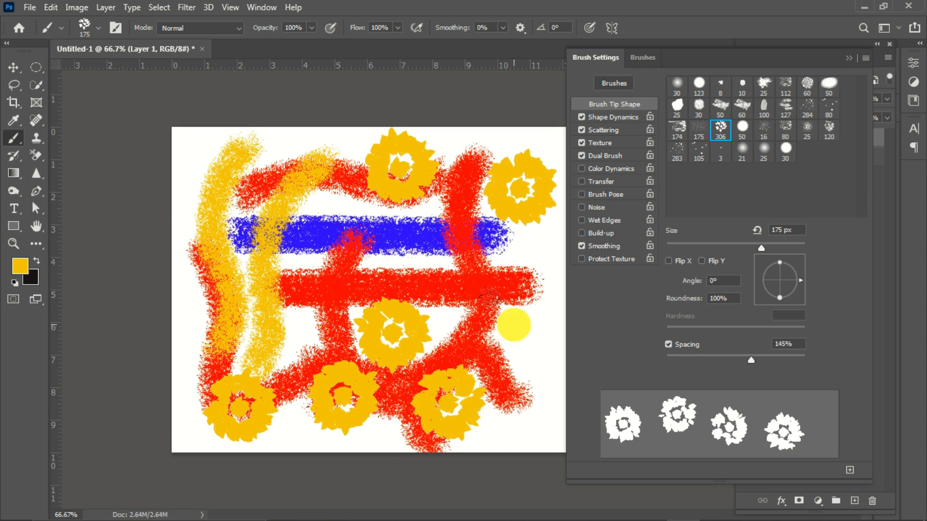
{"action": "left_click", "coordinate": [514, 325]}
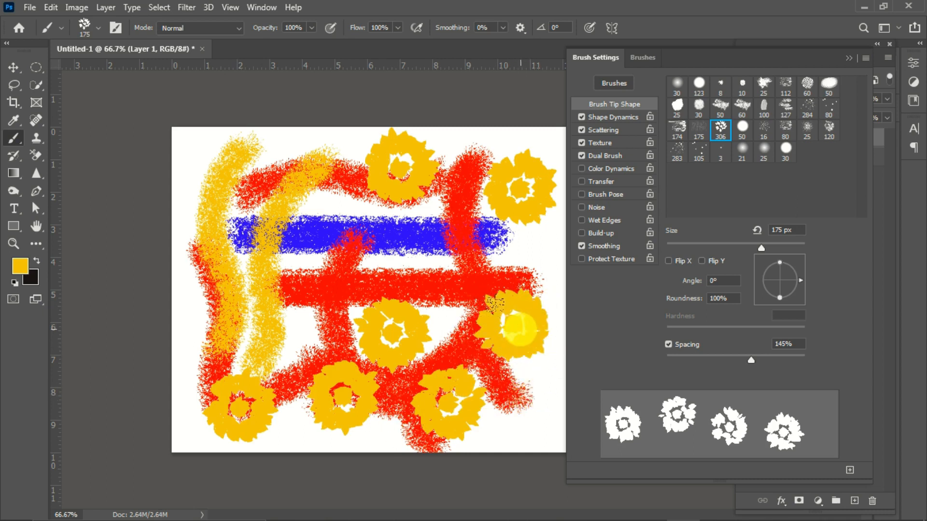
Step: Reduce the flower brush size to 61 px and stamp two small flowers near the canvas's upper-left corner
{"action": "left_click_drag", "start_coordinate": [761, 248], "coordinate": [708, 250]}
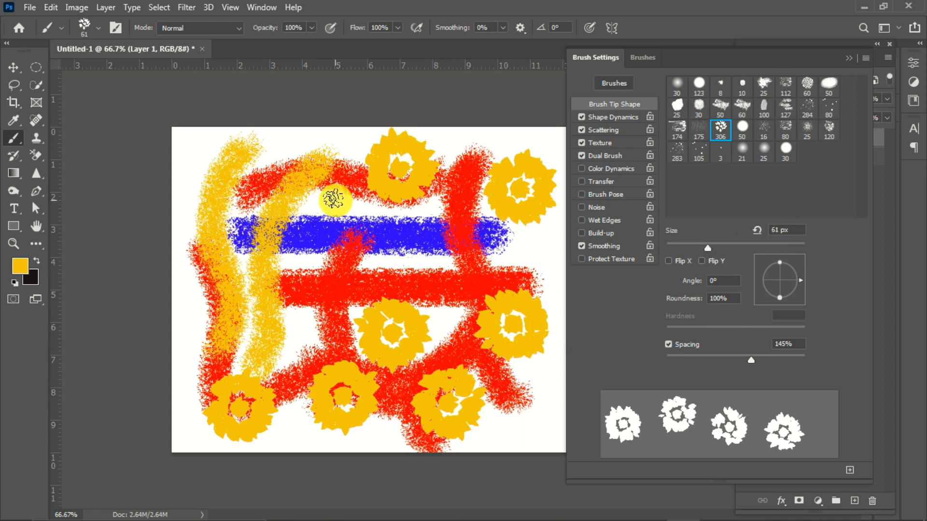
{"action": "left_click", "coordinate": [281, 141]}
{"action": "left_click", "coordinate": [193, 154]}
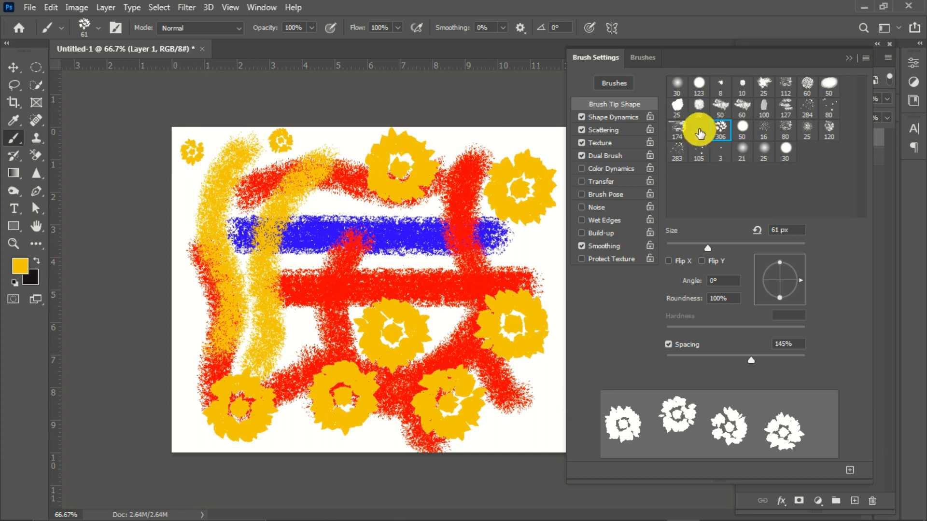
Step: Choose the 174 px textured brush tip and stamp it in yellow near both ends of the original red stroke
{"action": "left_click", "coordinate": [677, 127]}
{"action": "left_click", "coordinate": [520, 259]}
{"action": "left_click", "coordinate": [305, 273]}
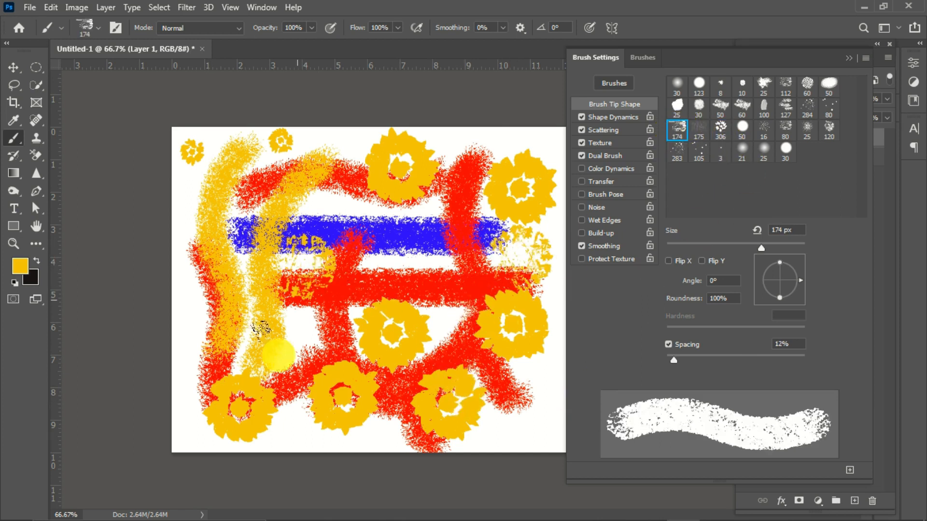
Step: Change the foreground colour to magenta and stamp the 174 px tip twice at the canvas's left edge and once near the bottom
{"action": "left_click", "coordinate": [19, 267]}
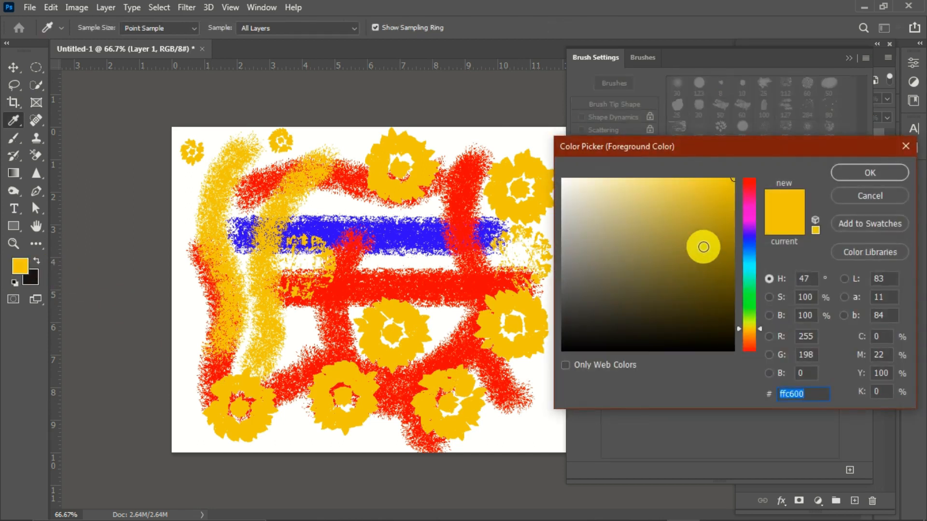
{"action": "mouse_move", "coordinate": [752, 211]}
{"action": "left_mouse_down"}
{"action": "mouse_move", "coordinate": [752, 227]}
{"action": "mouse_move", "coordinate": [747, 213]}
{"action": "left_mouse_up"}
{"action": "left_click", "coordinate": [868, 173]}
{"action": "mouse_move", "coordinate": [231, 232]}
{"action": "left_mouse_down"}
{"action": "mouse_move", "coordinate": [196, 210]}
{"action": "mouse_move", "coordinate": [222, 266]}
{"action": "left_mouse_up"}
{"action": "mouse_move", "coordinate": [224, 345]}
{"action": "left_mouse_down"}
{"action": "mouse_move", "coordinate": [215, 341]}
{"action": "mouse_move", "coordinate": [220, 348]}
{"action": "left_mouse_up"}
{"action": "left_click", "coordinate": [509, 420]}
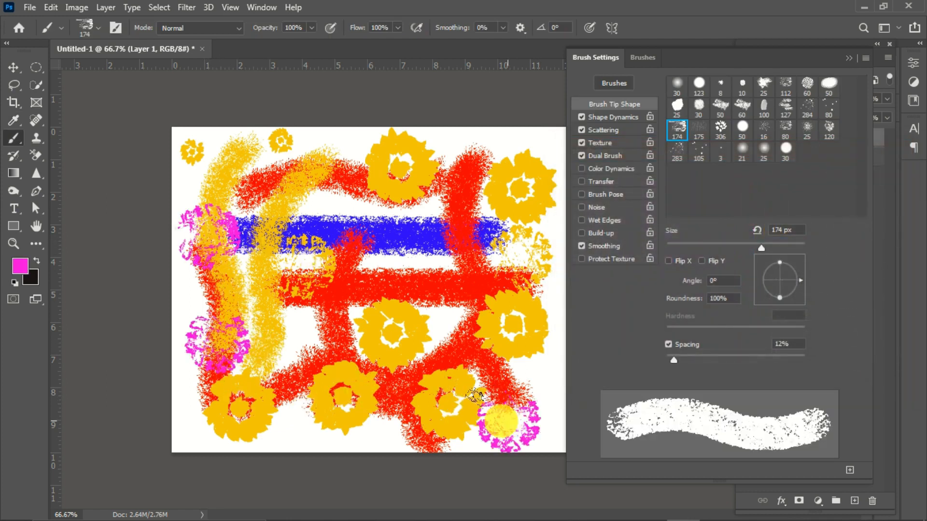
Step: Increase the brush tip spacing, close the brush settings and paint overlapping magenta strokes over the blank area right of the artwork
{"action": "left_click_drag", "start_coordinate": [674, 360], "coordinate": [738, 344]}
{"action": "left_click", "coordinate": [849, 57]}
{"action": "mouse_move", "coordinate": [542, 317]}
{"action": "left_mouse_down"}
{"action": "mouse_move", "coordinate": [569, 366]}
{"action": "mouse_move", "coordinate": [688, 314]}
{"action": "mouse_move", "coordinate": [647, 192]}
{"action": "mouse_move", "coordinate": [614, 201]}
{"action": "mouse_move", "coordinate": [606, 296]}
{"action": "mouse_move", "coordinate": [696, 192]}
{"action": "mouse_move", "coordinate": [658, 356]}
{"action": "mouse_move", "coordinate": [620, 372]}
{"action": "left_mouse_up"}
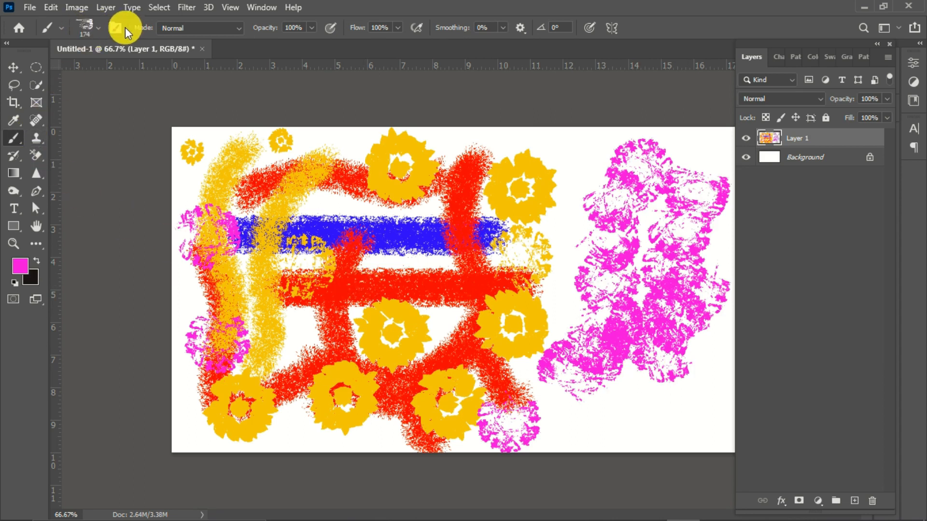
Step: Examine the brush's available blending modes and its smoothing options
{"action": "left_click", "coordinate": [235, 27]}
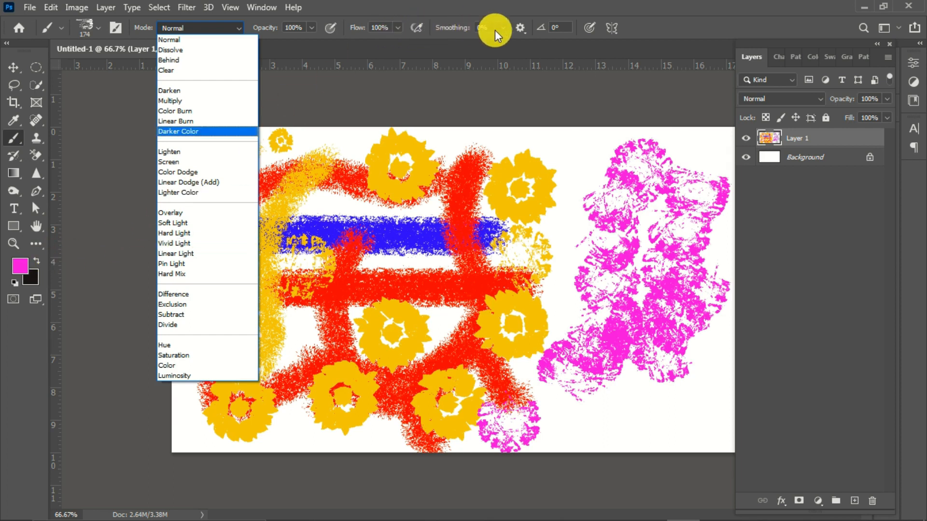
{"action": "left_click", "coordinate": [523, 27]}
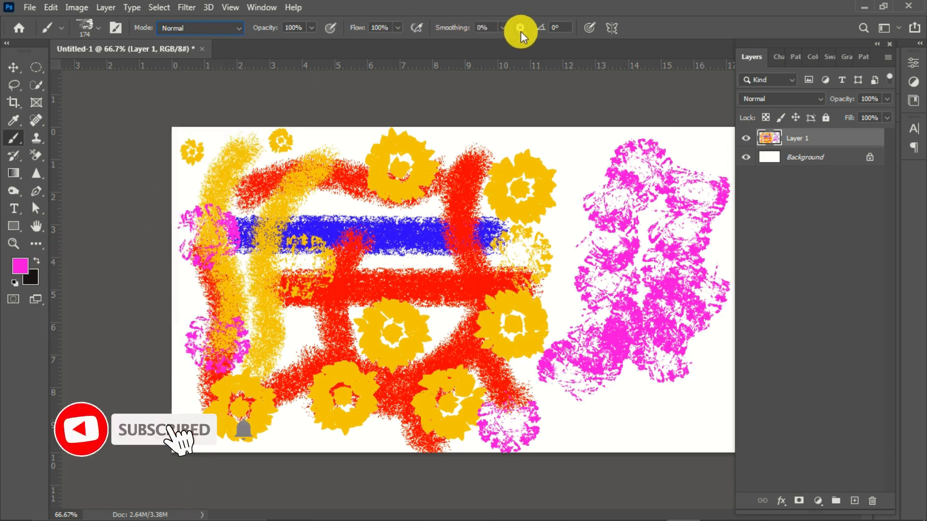
{"action": "left_click", "coordinate": [520, 31]}
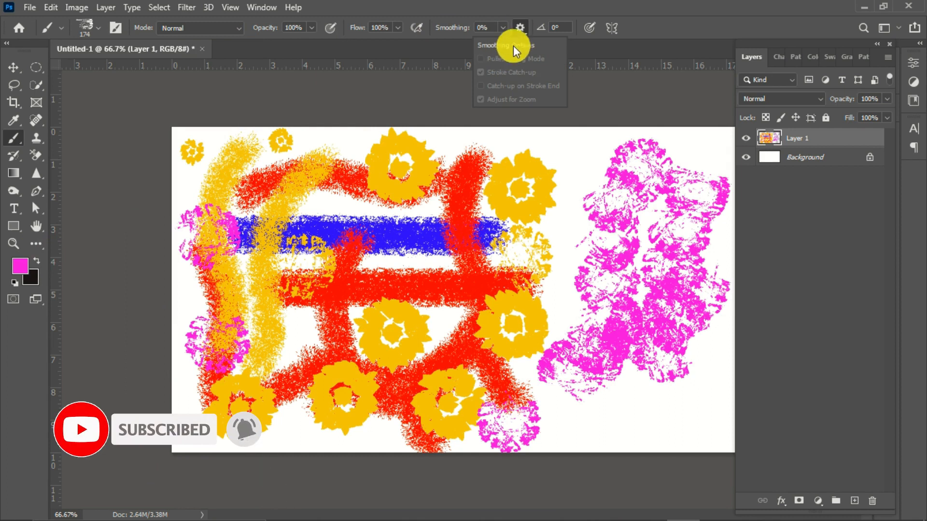
{"action": "left_click", "coordinate": [521, 26]}
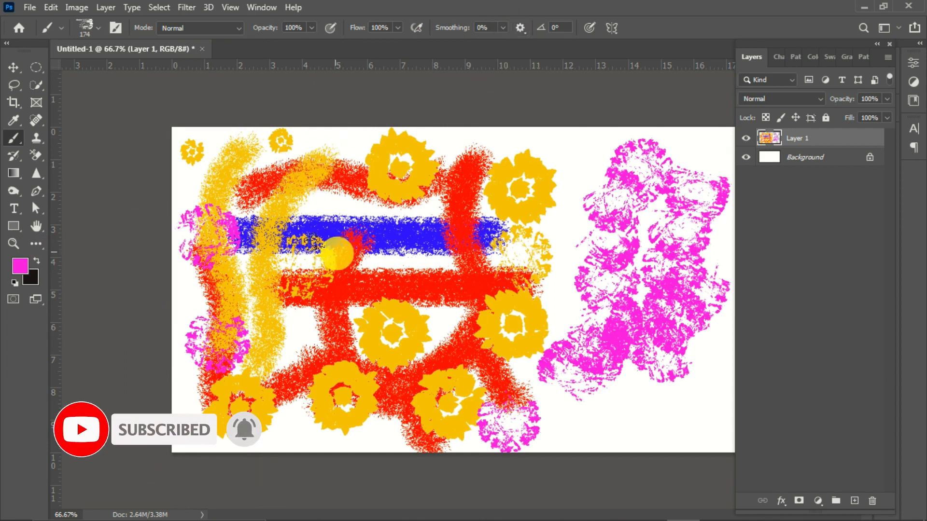